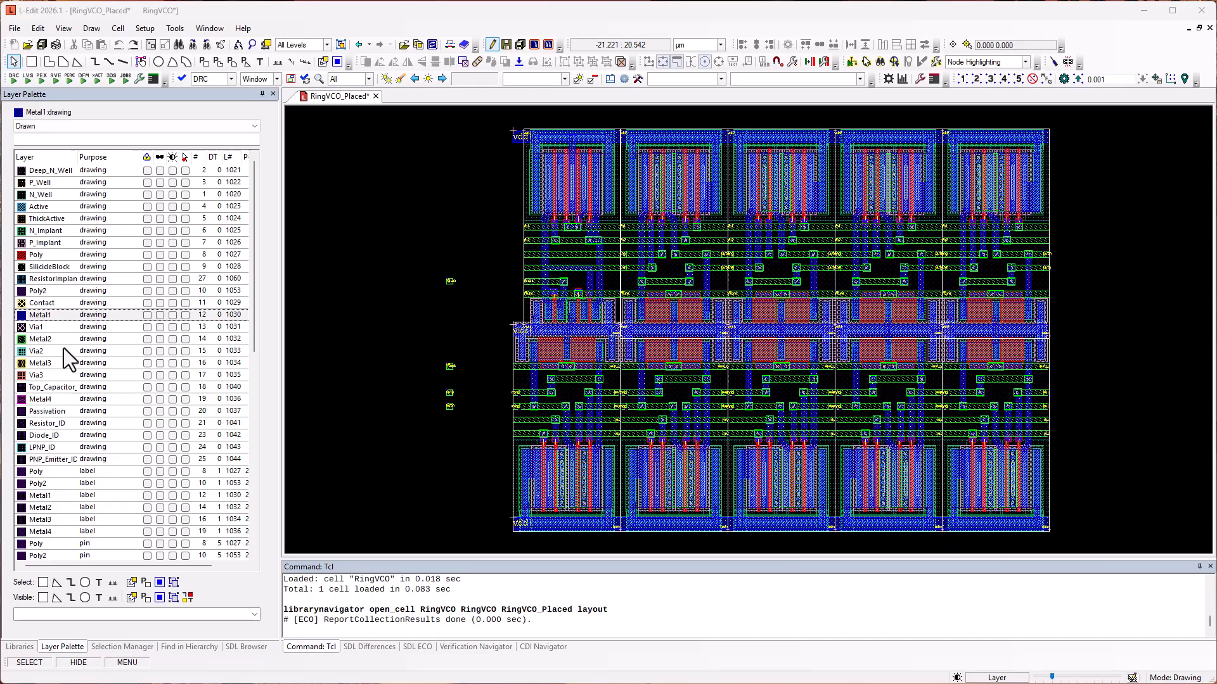
Step: Show All layers in the layer palette and restore the list to Drawn layers
{"action": "left_click", "coordinate": [244, 127]}
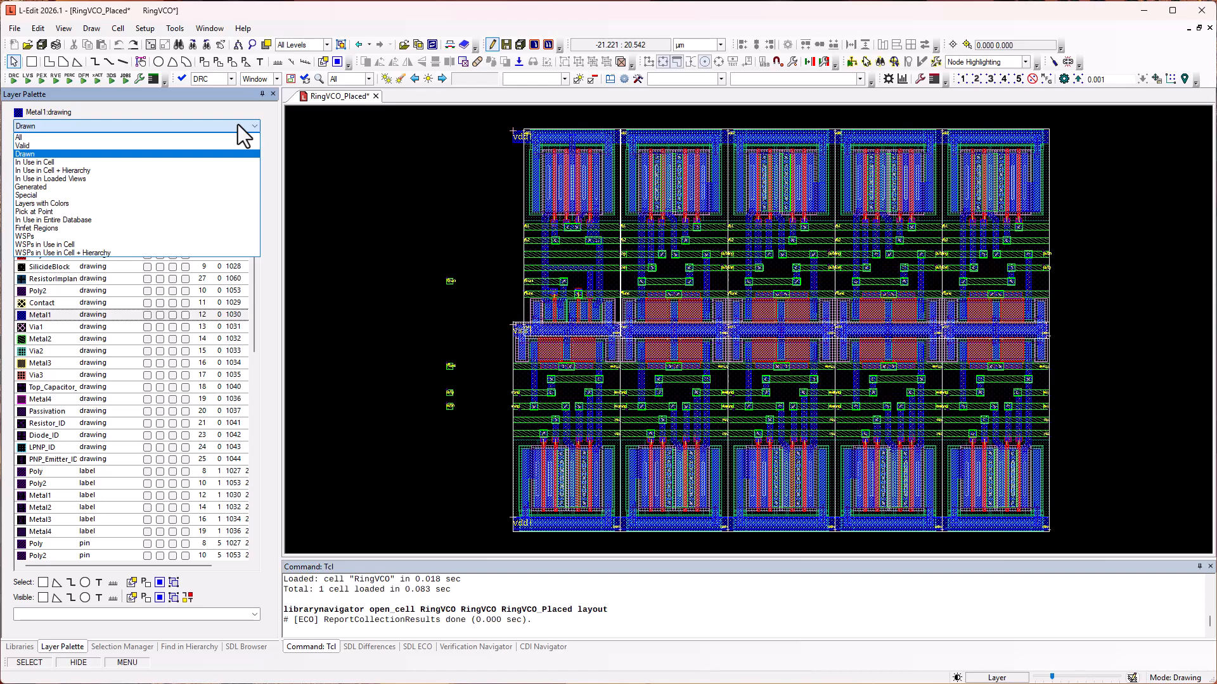
{"action": "left_click", "coordinate": [34, 137]}
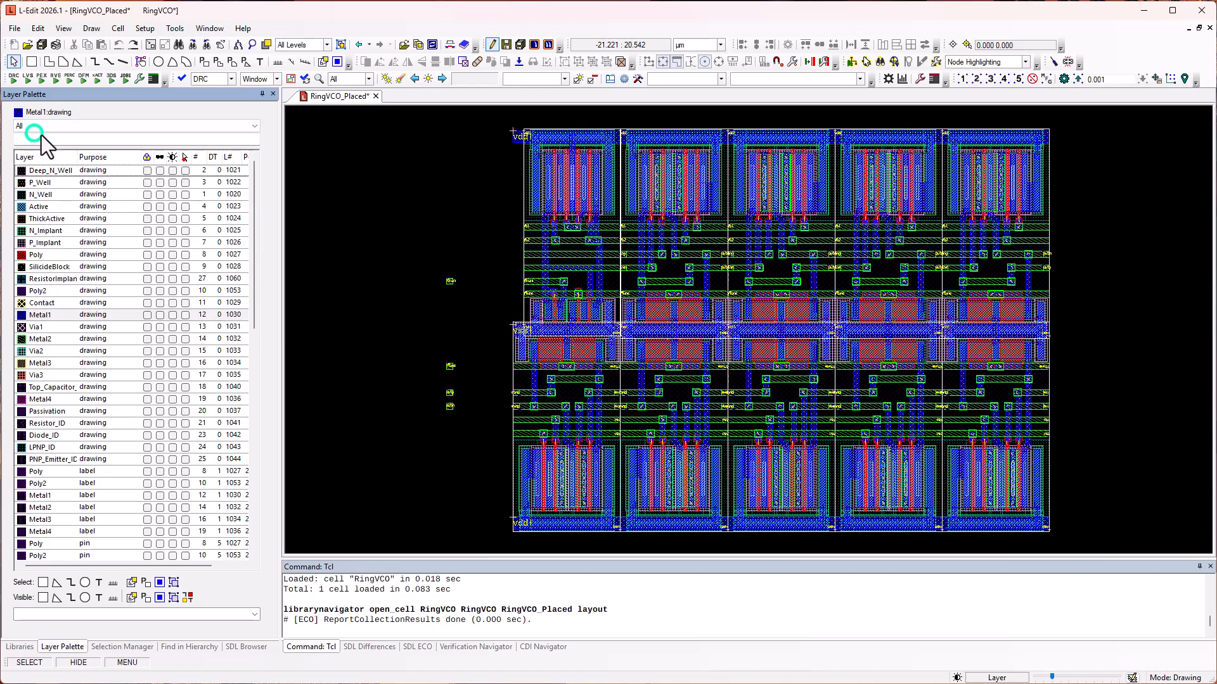
{"action": "left_click", "coordinate": [135, 125]}
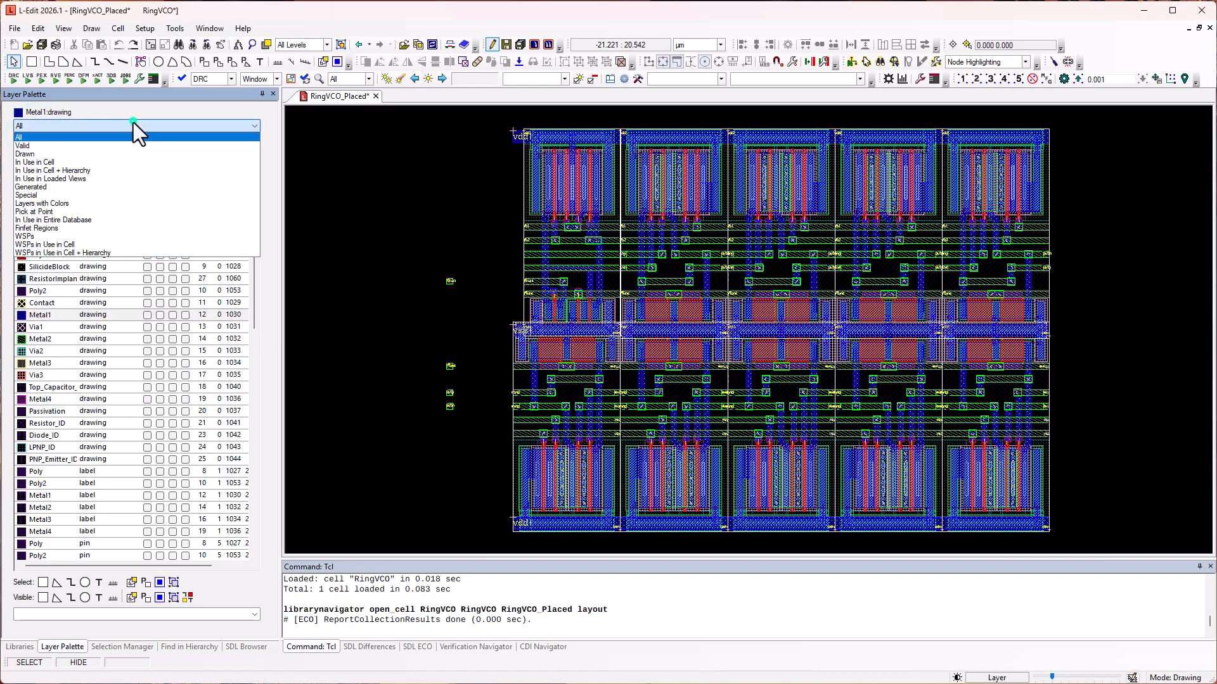
{"action": "left_click", "coordinate": [52, 155]}
Step: View the palette's In Use in Cell and In Use in Cell + Hierarchy layer lists, returning to Drawn
{"action": "left_click", "coordinate": [238, 123]}
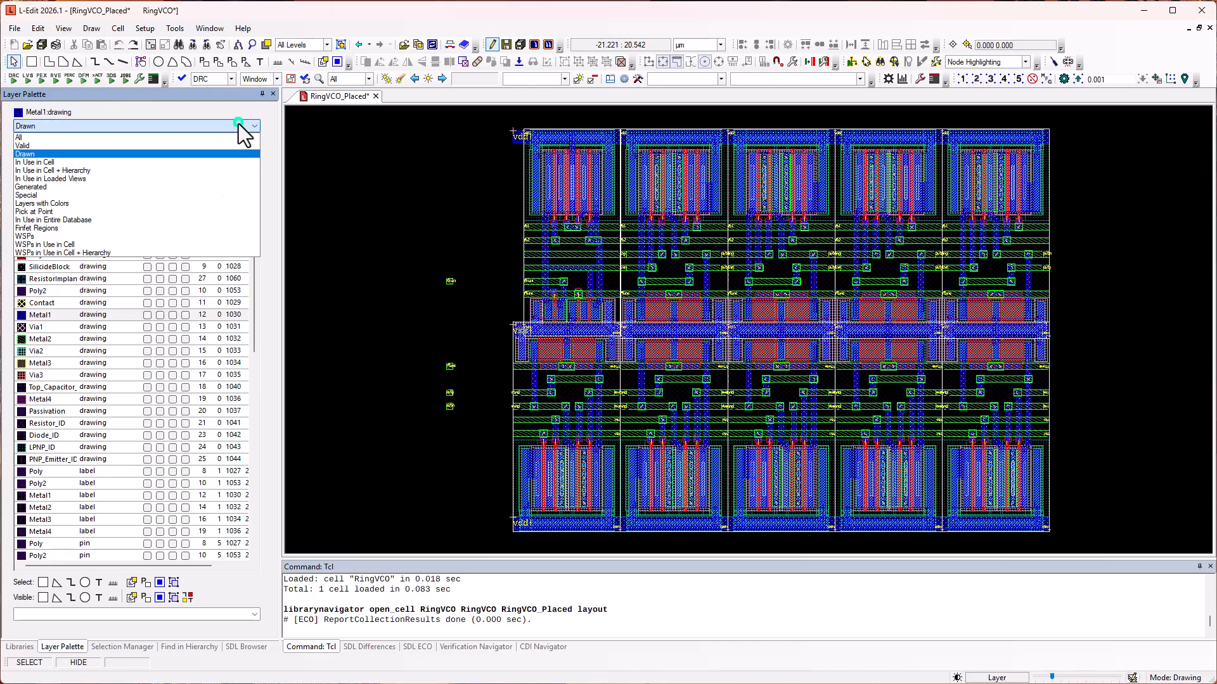
{"action": "left_click", "coordinate": [81, 163]}
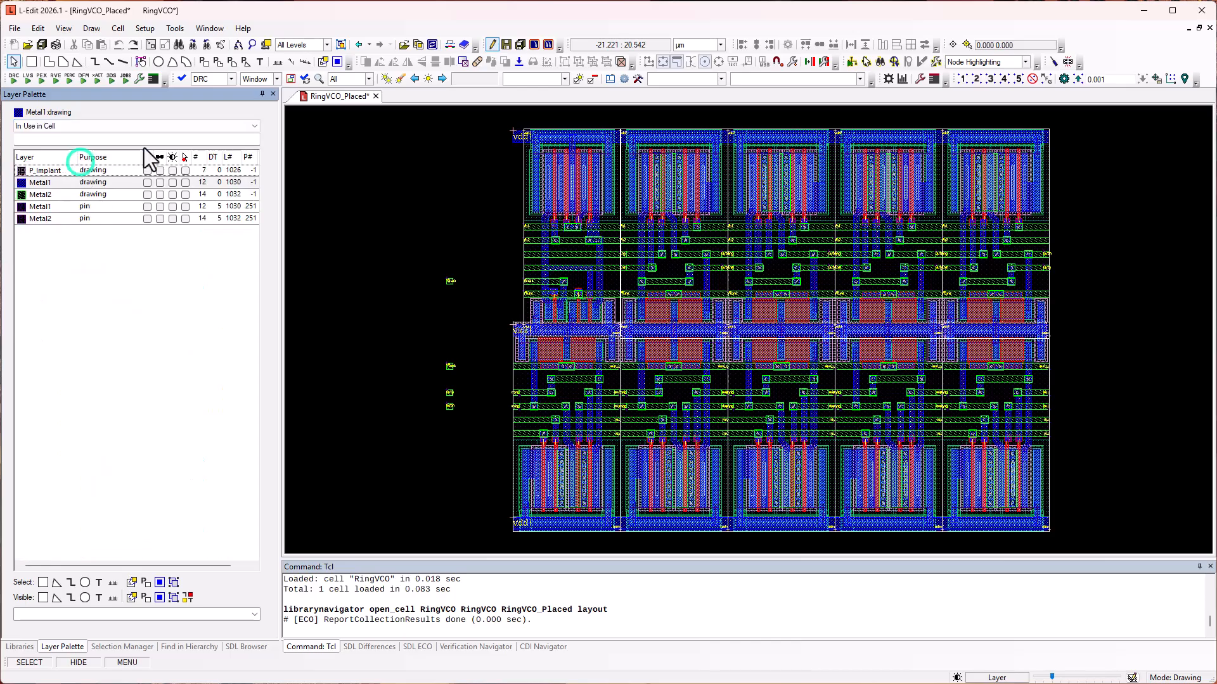
{"action": "left_click", "coordinate": [251, 125]}
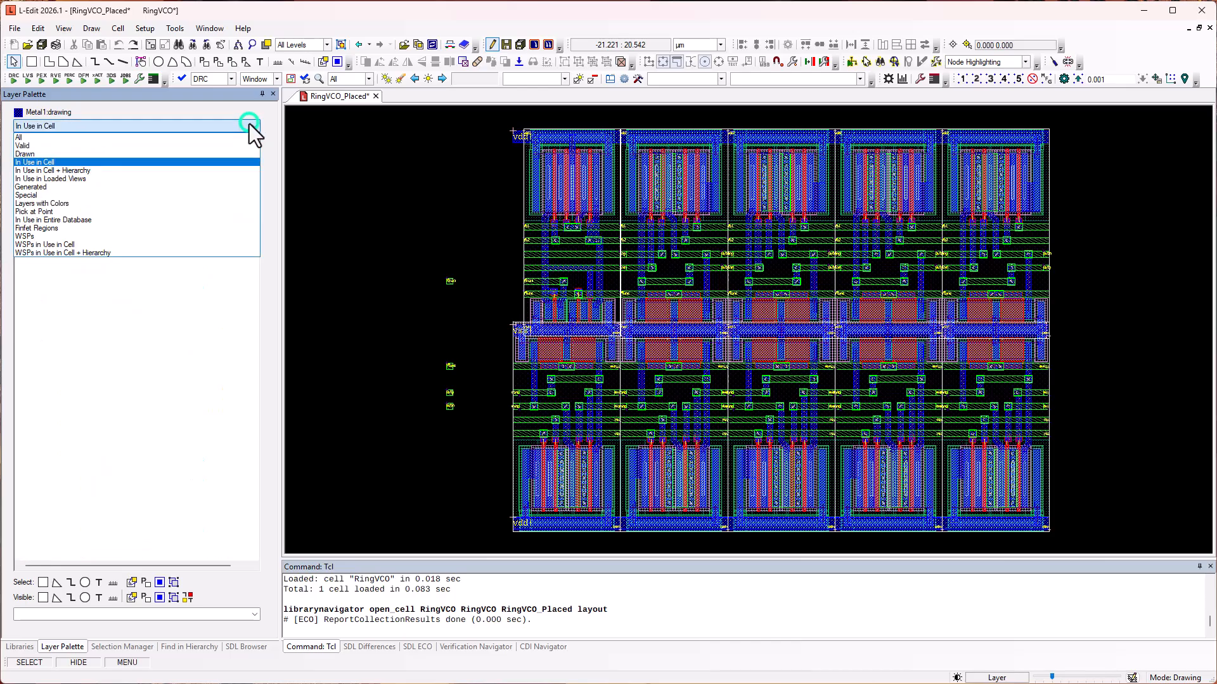
{"action": "left_click", "coordinate": [95, 171]}
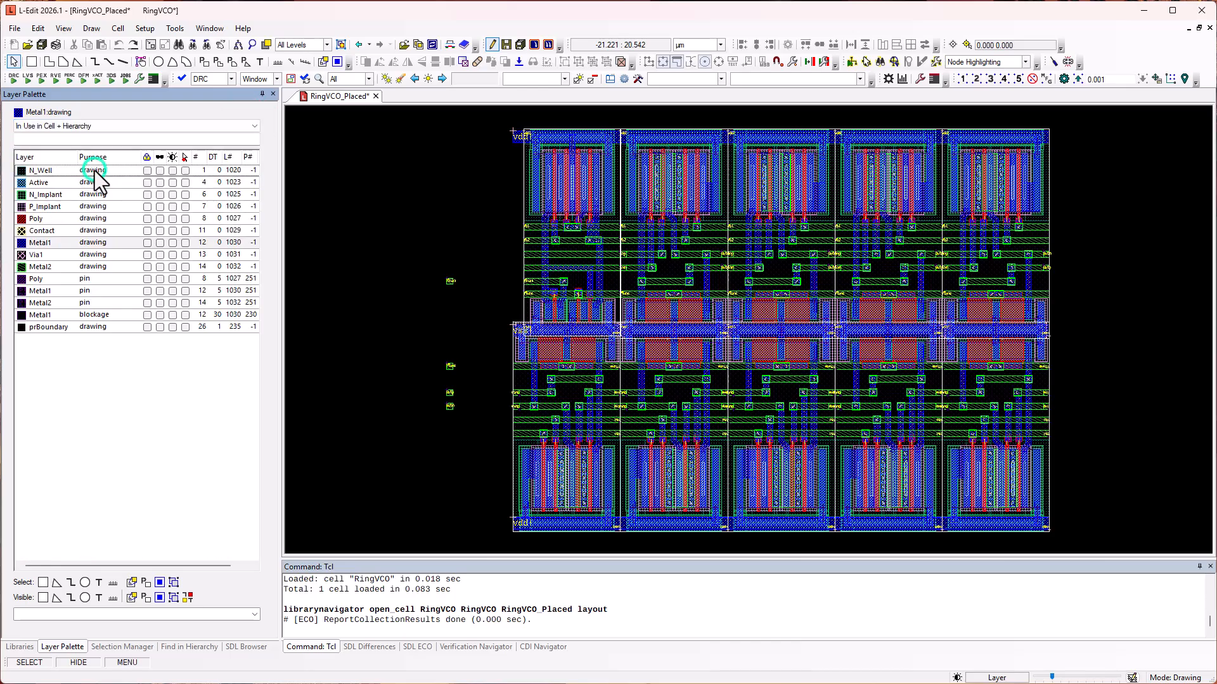
{"action": "left_click", "coordinate": [136, 125]}
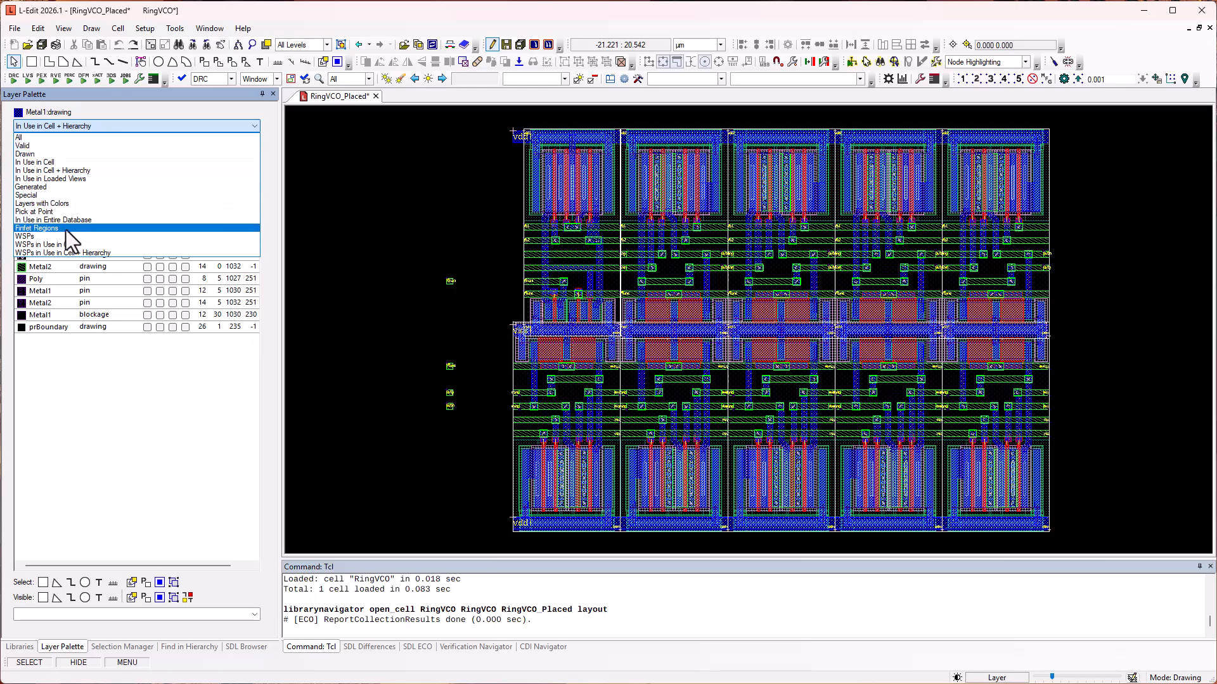
{"action": "left_click", "coordinate": [36, 154]}
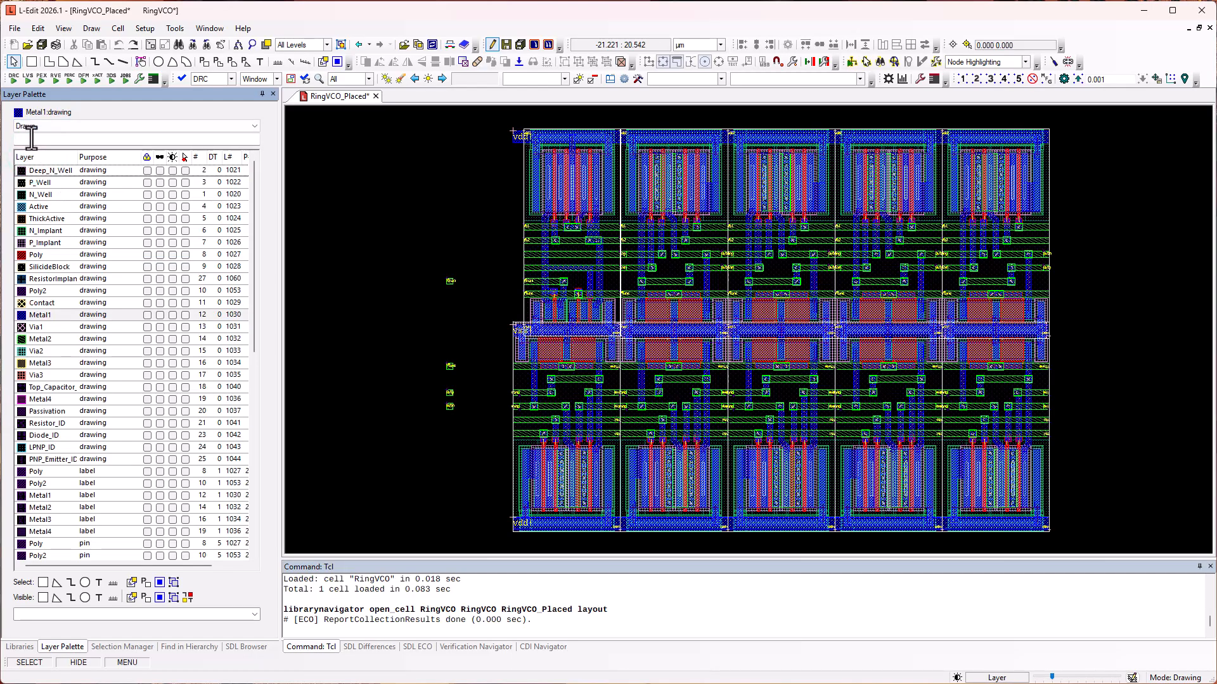
Step: Filter the layer palette by the text "Met", and replace that filter with "draw"
{"action": "left_click", "coordinate": [32, 139]}
{"action": "type", "text": "Met"}
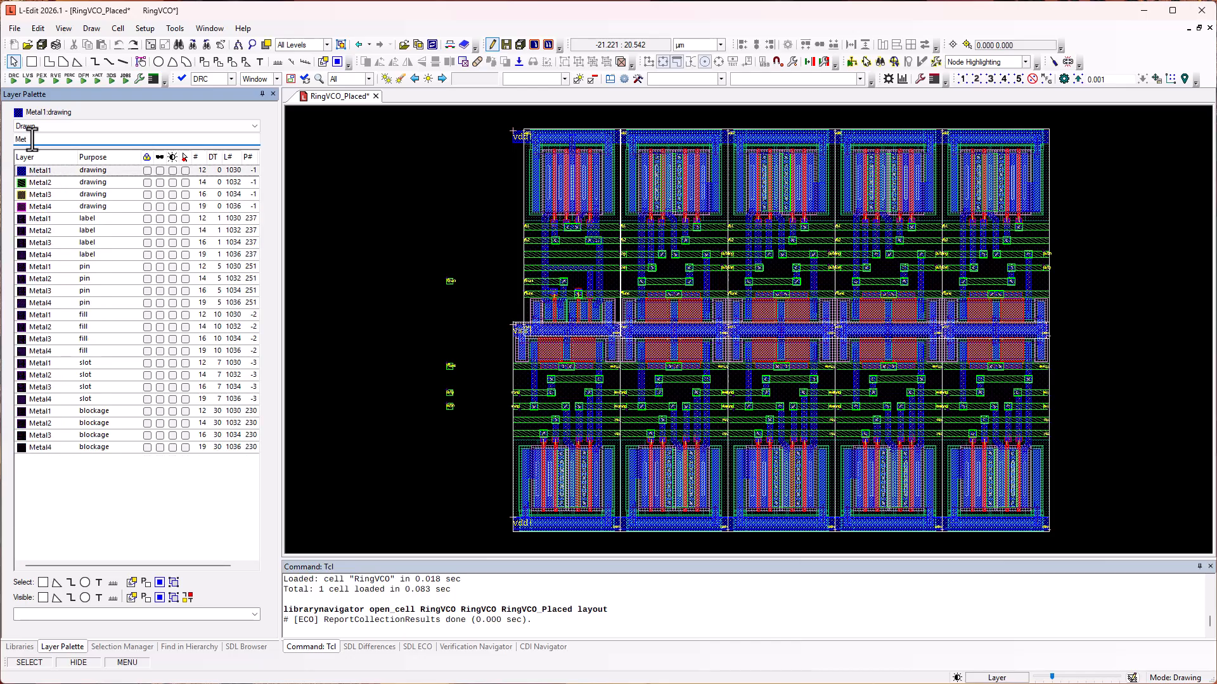
{"action": "key", "text": "BackSpace"}
{"action": "key", "text": "BackSpace"}
{"action": "key", "text": "BackSpace"}
{"action": "type", "text": "draw"}
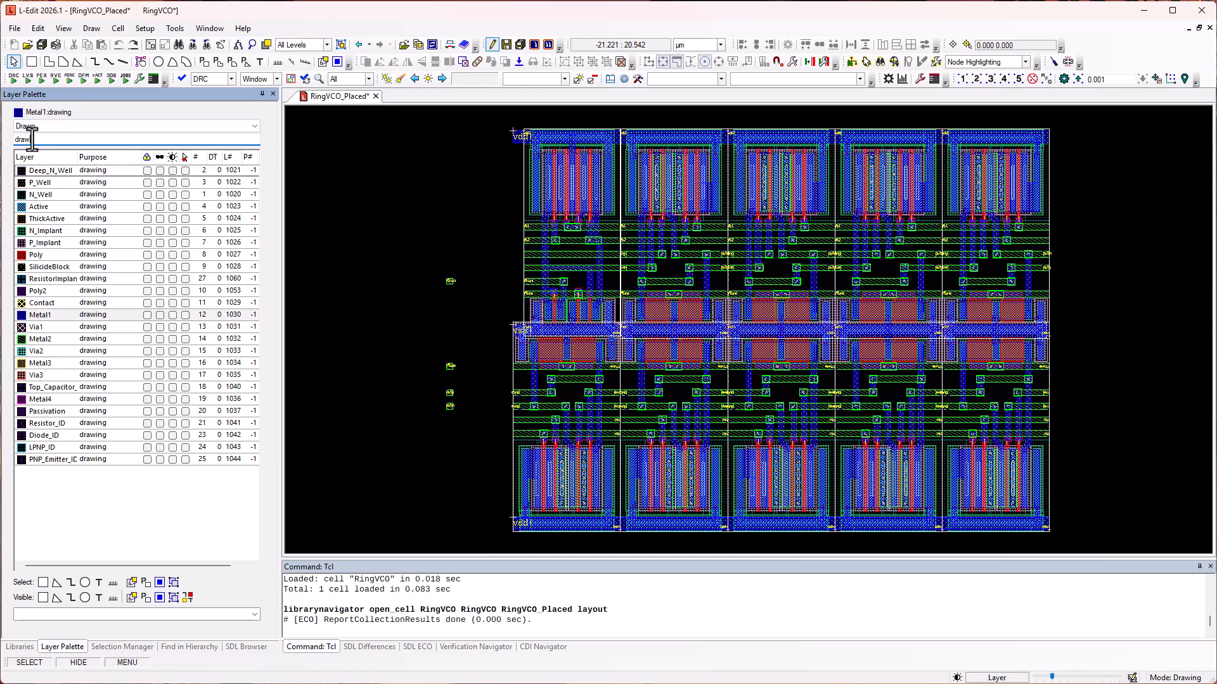
Step: Filter the layer palette by the text "ID" and clear the filter again
{"action": "key", "text": "BackSpace"}
{"action": "key", "text": "BackSpace"}
{"action": "key", "text": "BackSpace"}
{"action": "key", "text": "BackSpace"}
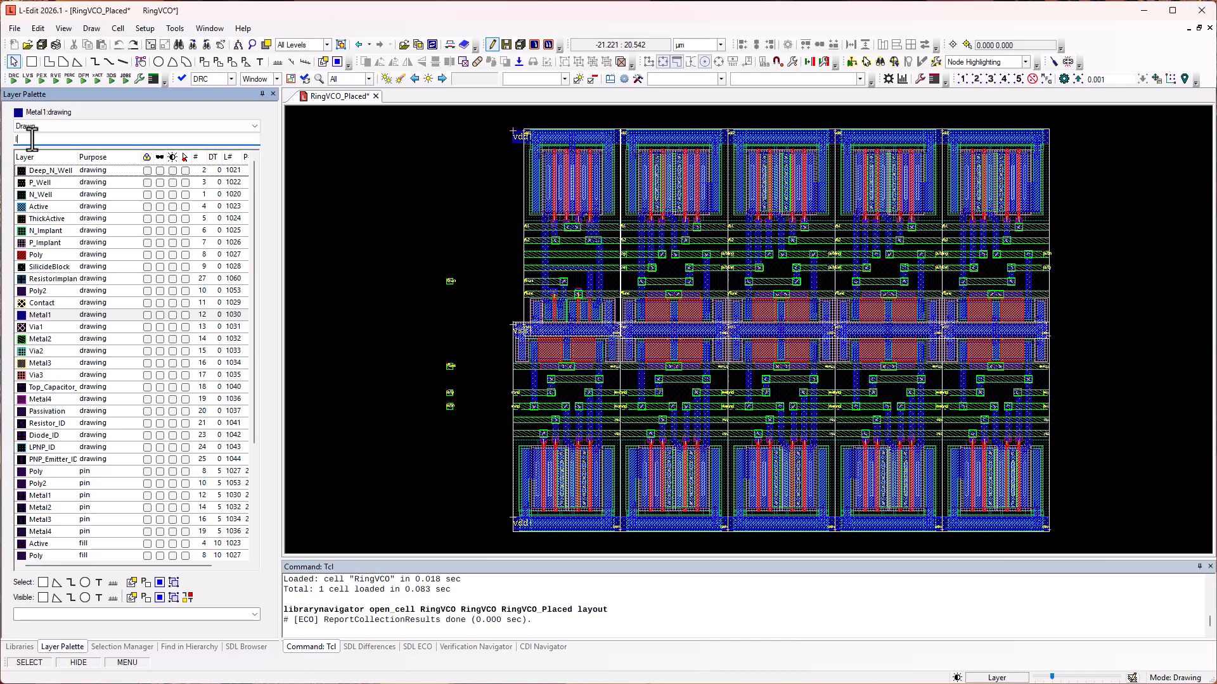
{"action": "type", "text": "ID"}
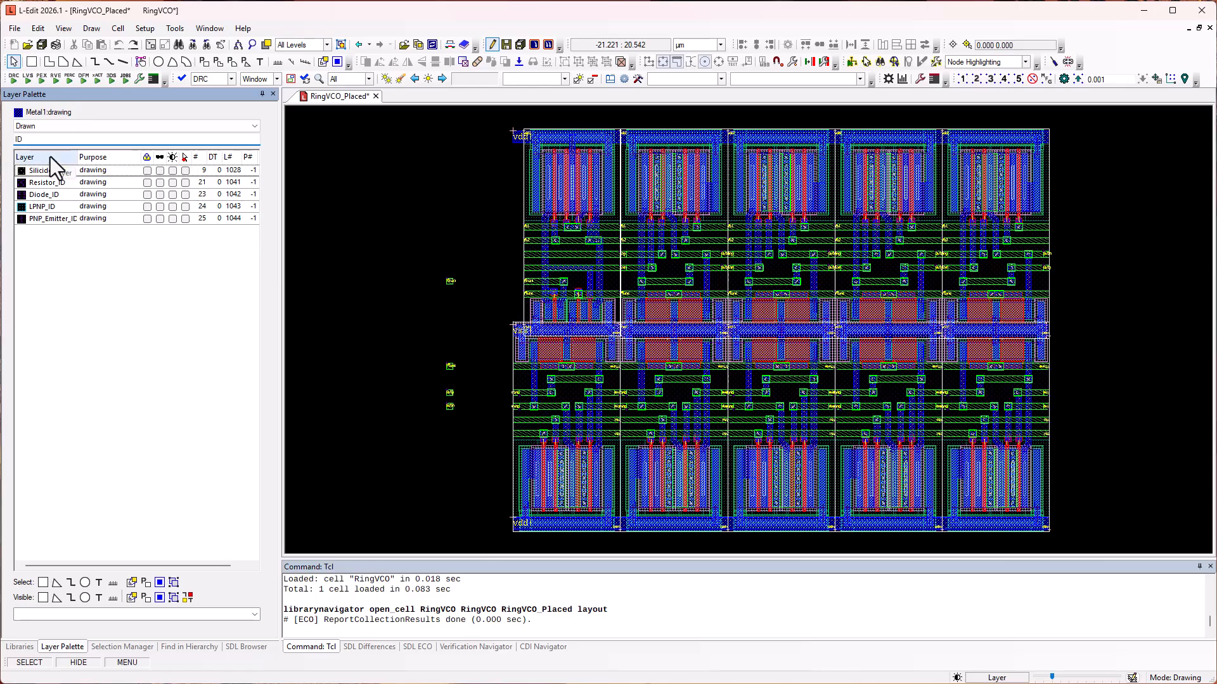
{"action": "key", "text": "BackSpace"}
{"action": "key", "text": "BackSpace"}
Step: Draw a Metal1 box about 3 by 2.7 µm in the empty area beside the upper row of cells
{"action": "left_click", "coordinate": [40, 314]}
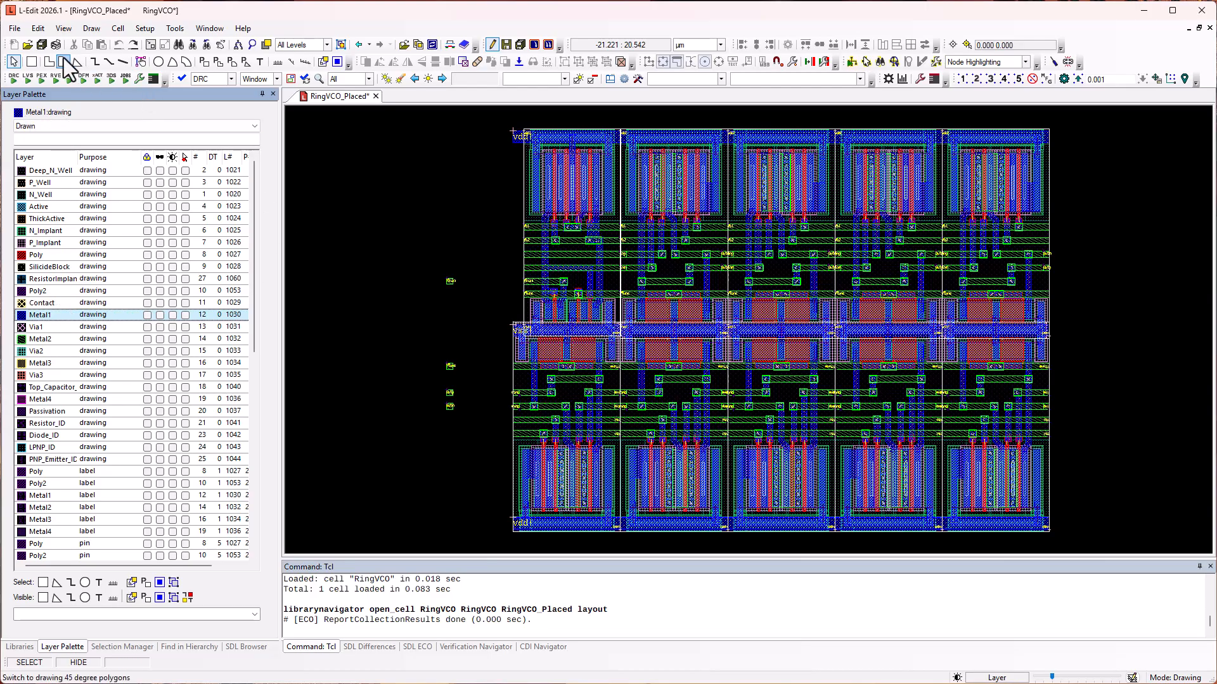
{"action": "left_click", "coordinate": [31, 61]}
{"action": "left_click", "coordinate": [328, 170]}
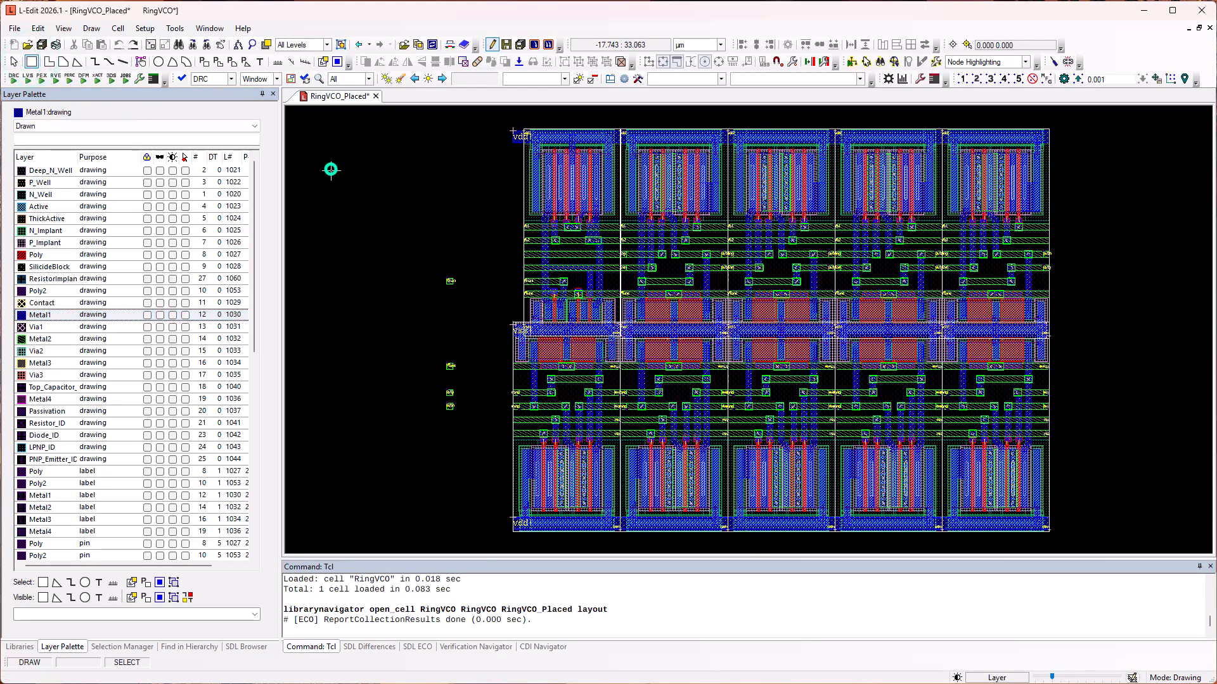
{"action": "left_click_drag", "start_coordinate": [335, 198], "coordinate": [371, 229]}
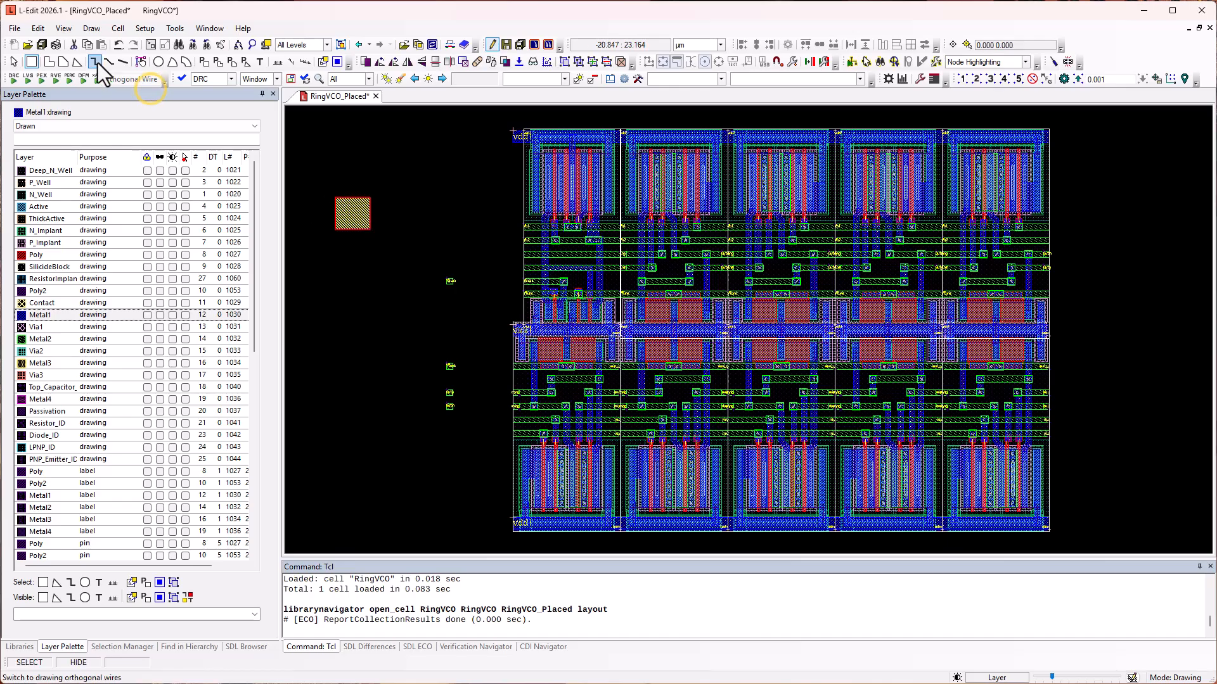
Step: Open the orthogonal wire settings and set the wire's layer to Metal2:drawing
{"action": "double_click", "coordinate": [95, 60]}
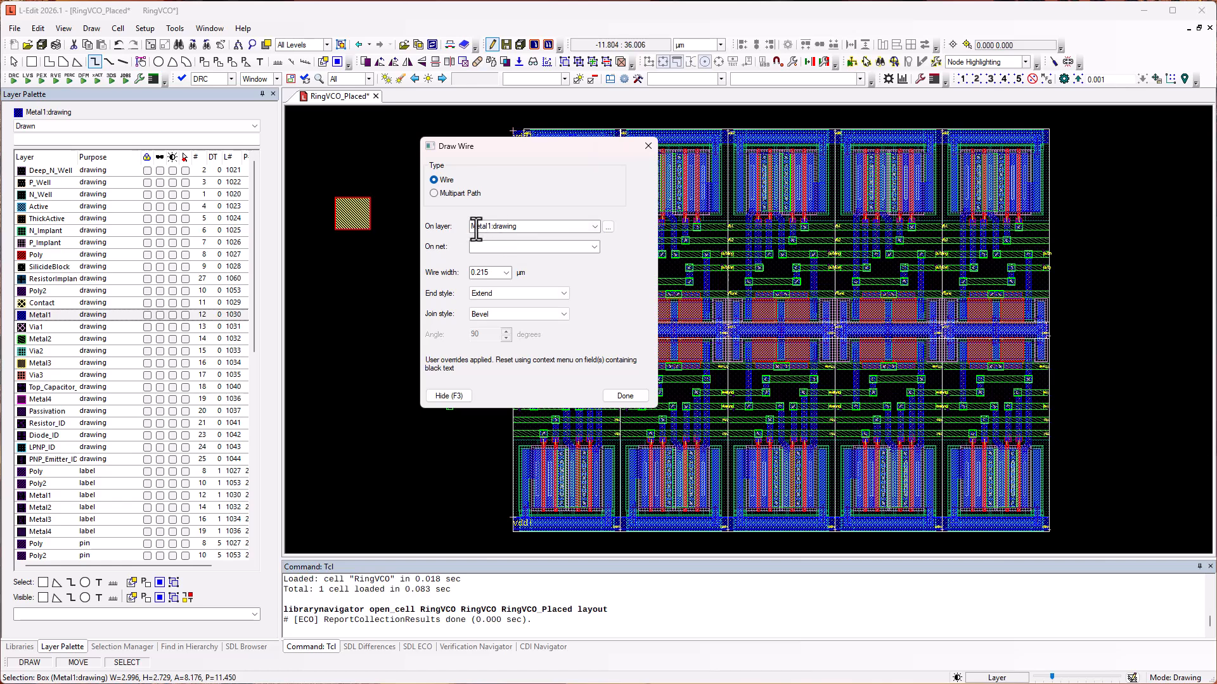
{"action": "left_click", "coordinate": [595, 227]}
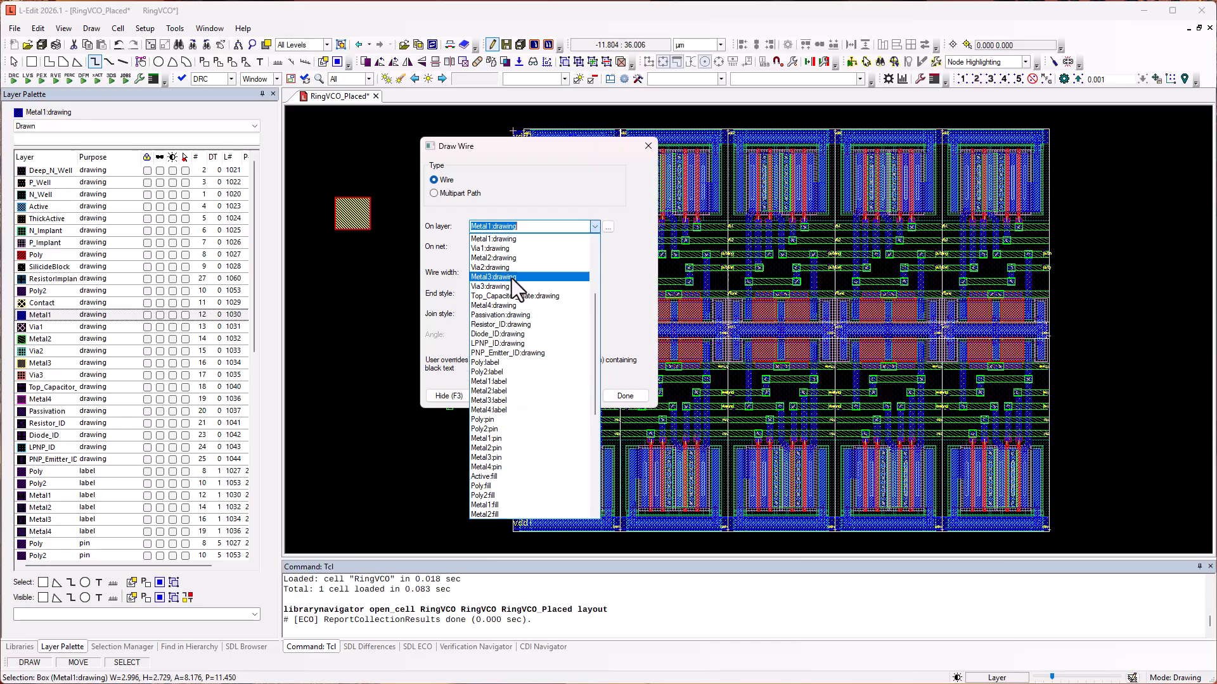
{"action": "left_click", "coordinate": [510, 259]}
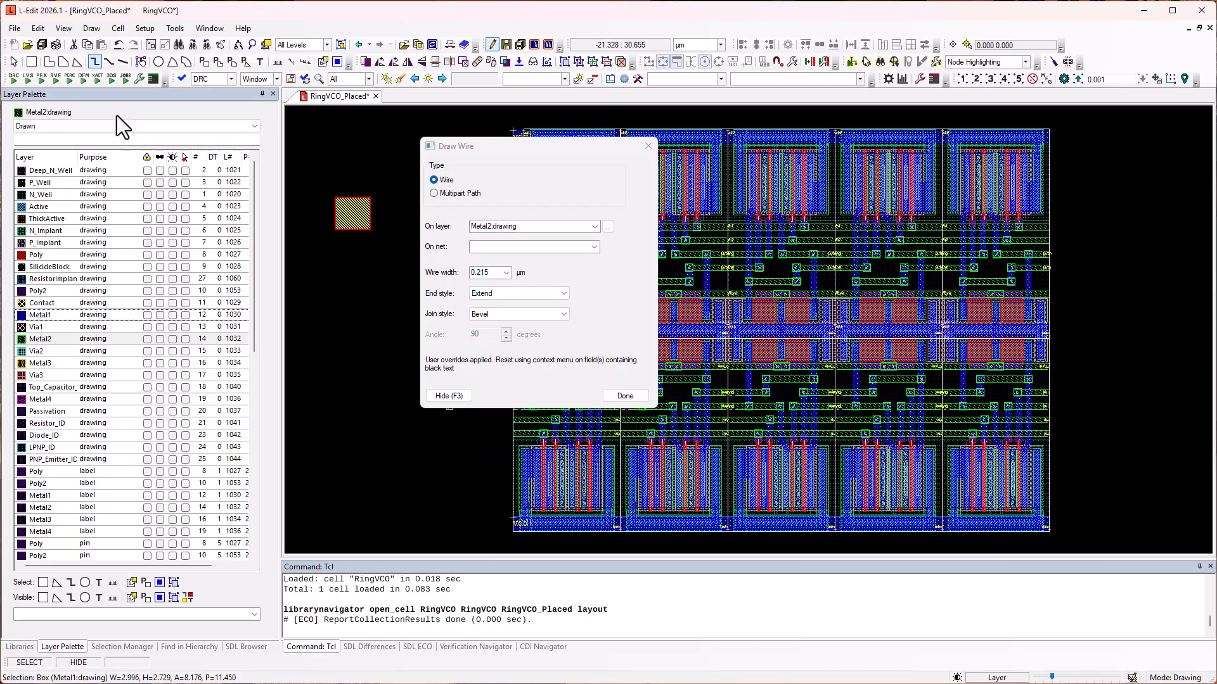
Step: Switch the wire's layer to Metal3 and on to Poly through the layer palette, and close the wire settings
{"action": "left_click", "coordinate": [36, 364]}
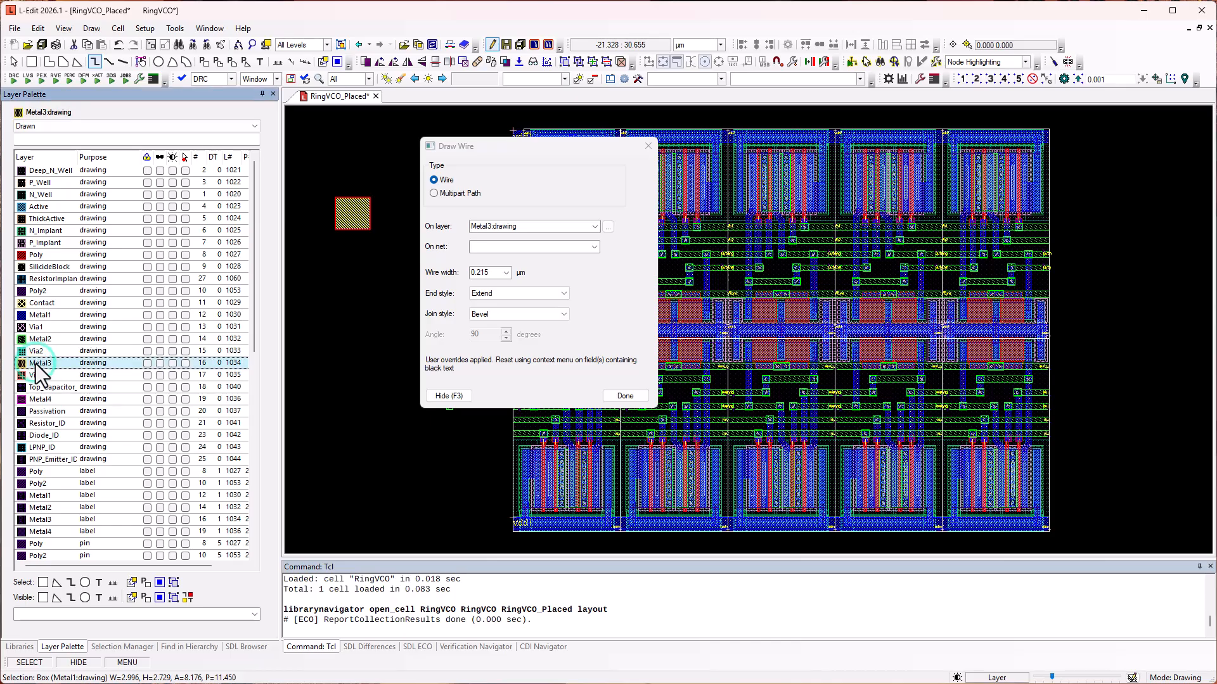
{"action": "left_click", "coordinate": [36, 254]}
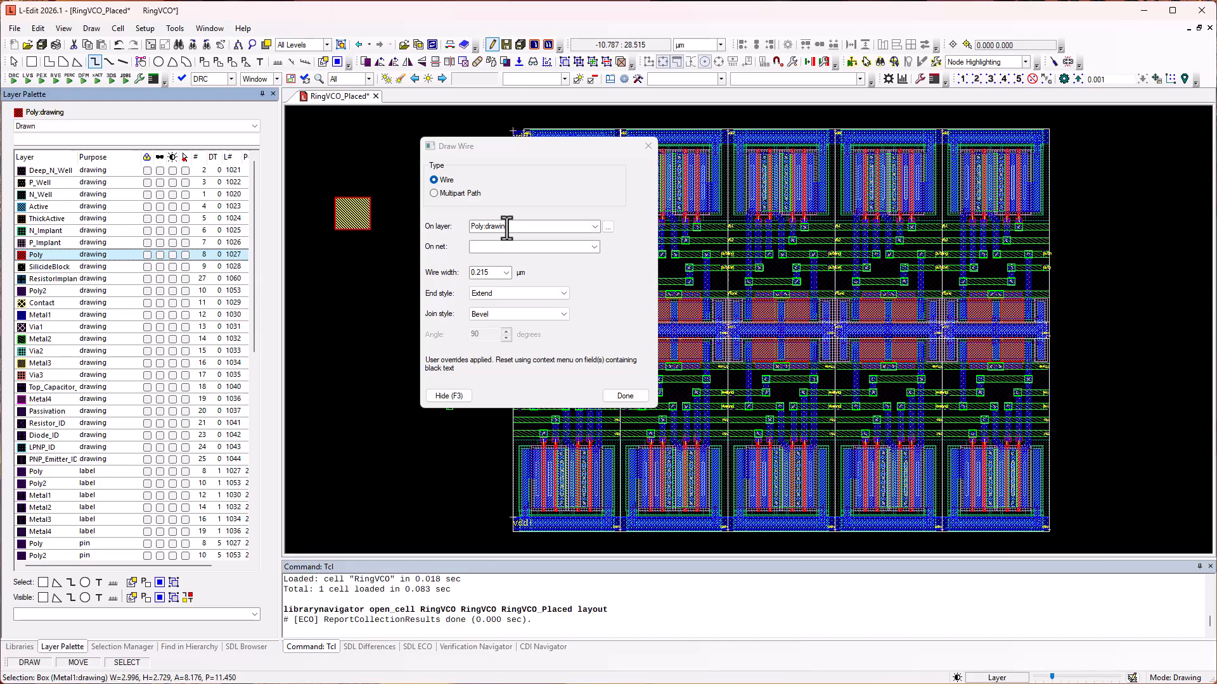
{"action": "left_click", "coordinate": [641, 397]}
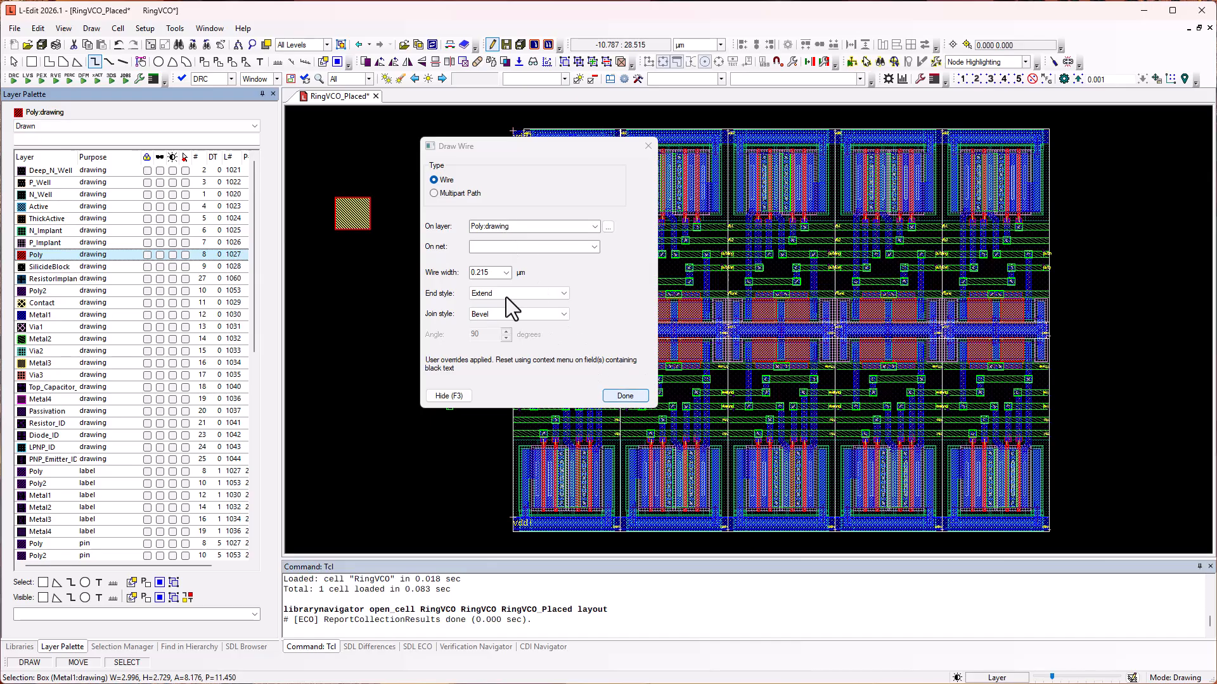
Step: Route a 0.5 µm wide Metal2 wire about 5 µm long from the VBias pin, away from the cells, with the interactive router
{"action": "left_click", "coordinate": [140, 62]}
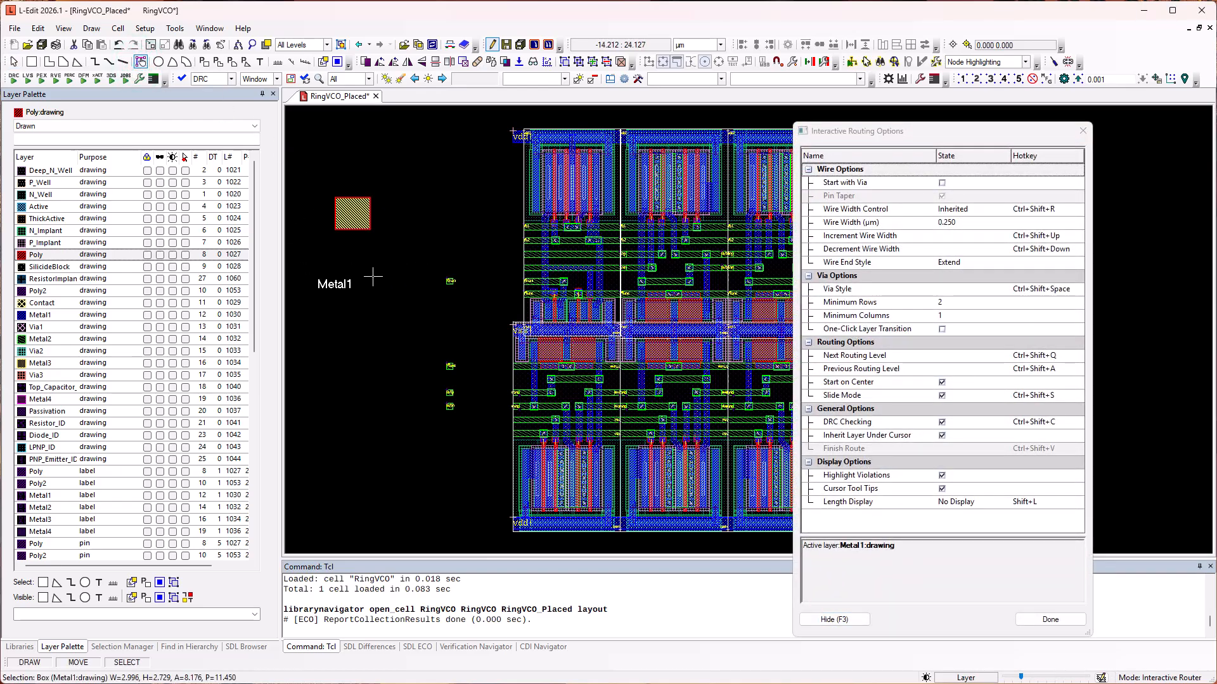
{"action": "left_click", "coordinate": [43, 314]}
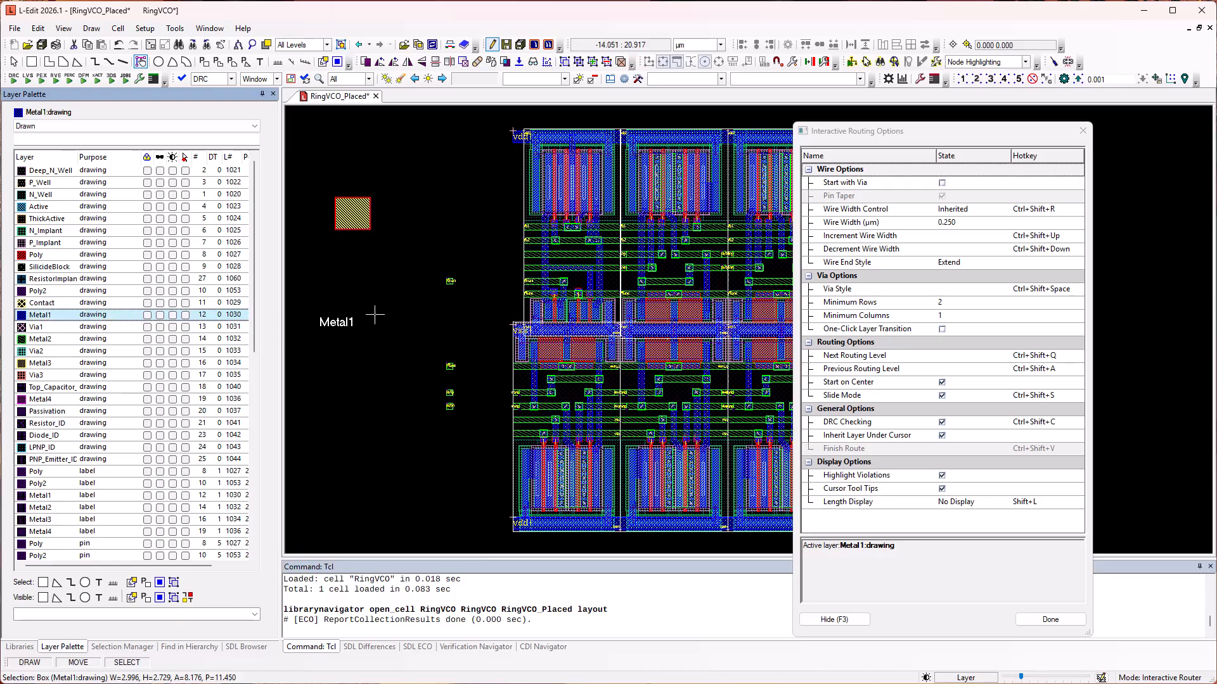
{"action": "left_click", "coordinate": [450, 281]}
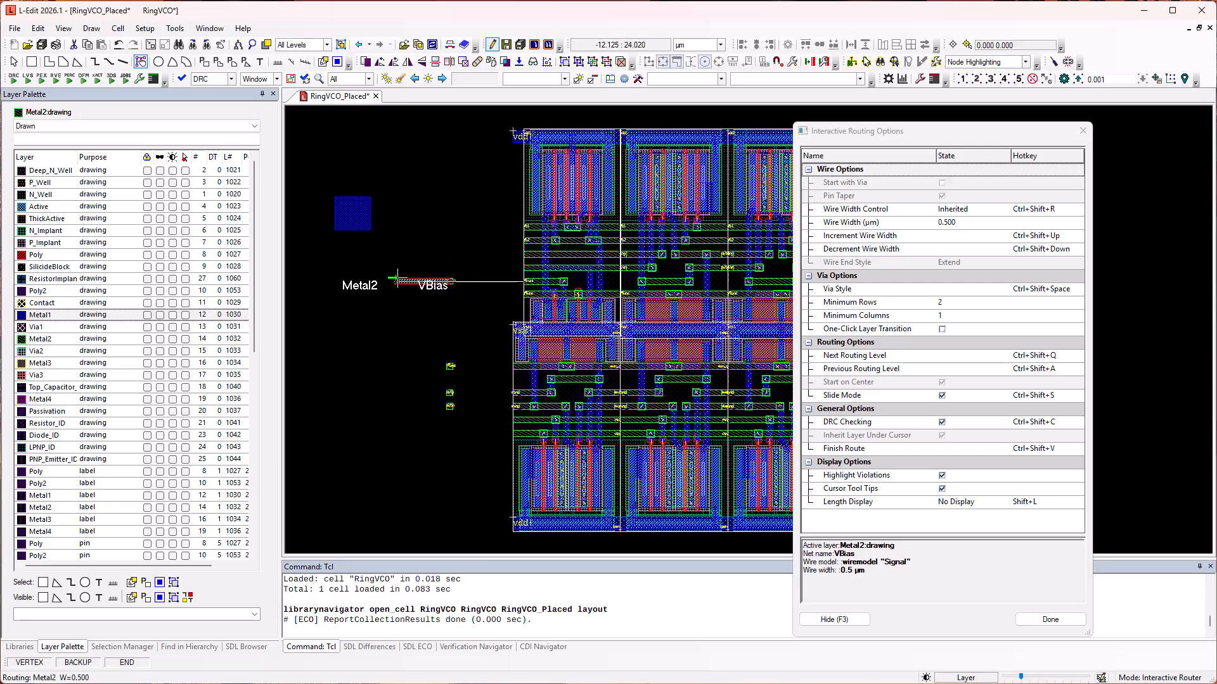
{"action": "right_click", "coordinate": [394, 280]}
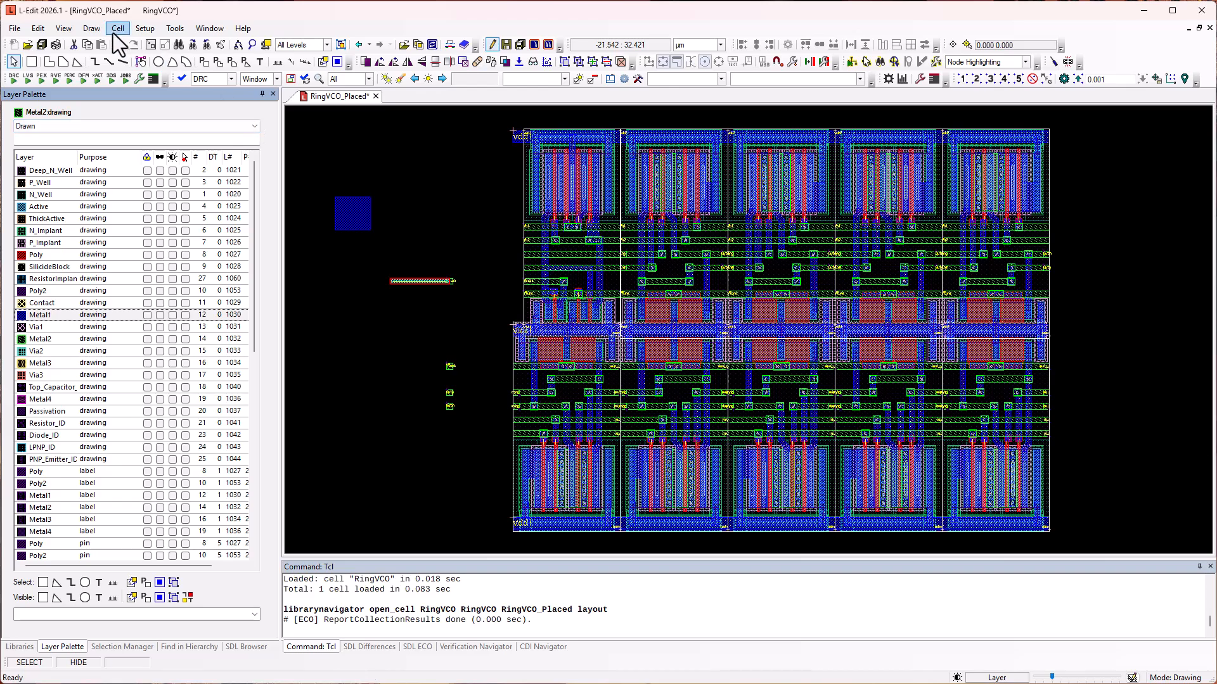
Step: Use Pick Layer to cycle the active layer through those under the pointer in the first upper-row cell, including P_Implant, Poly and N_Well
{"action": "left_click", "coordinate": [91, 29]}
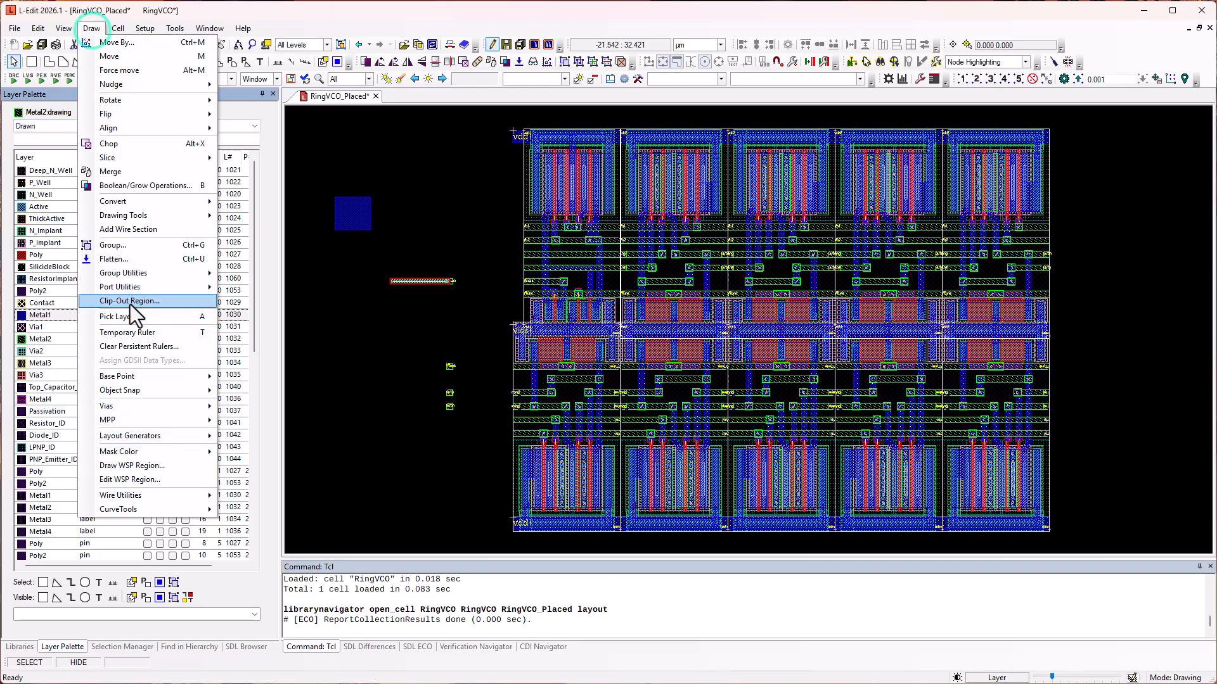
{"action": "left_click", "coordinate": [197, 318]}
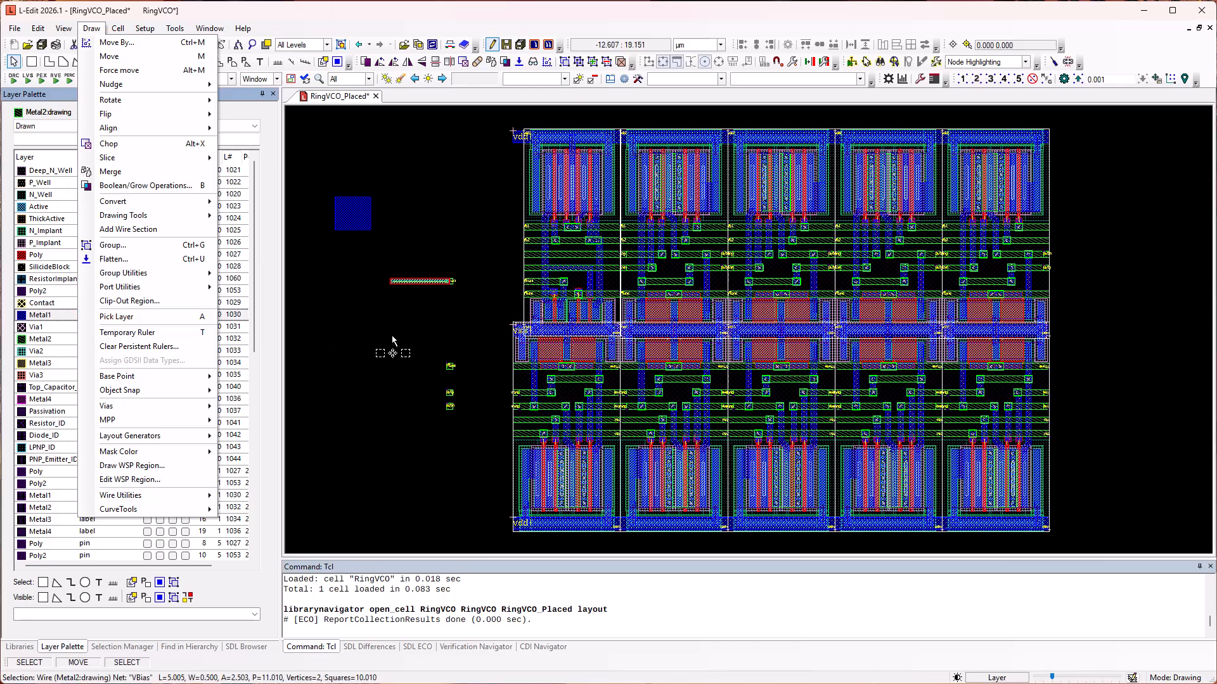
{"action": "left_click", "coordinate": [391, 335]}
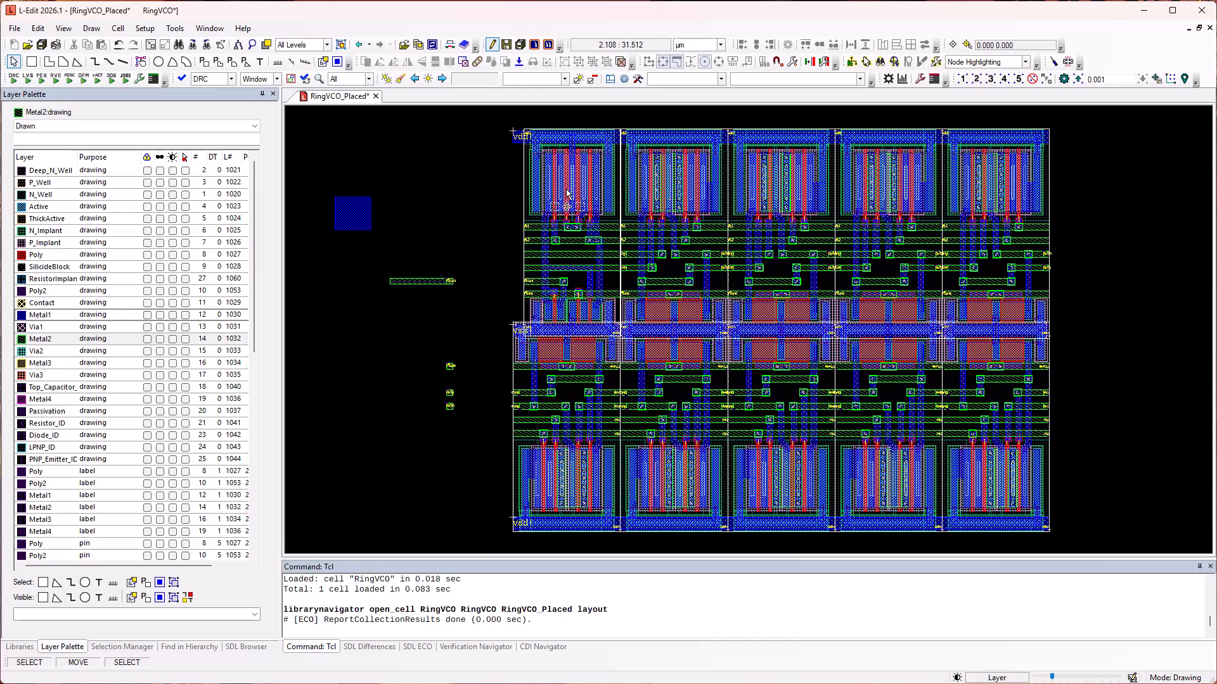
{"action": "key", "text": "a"}
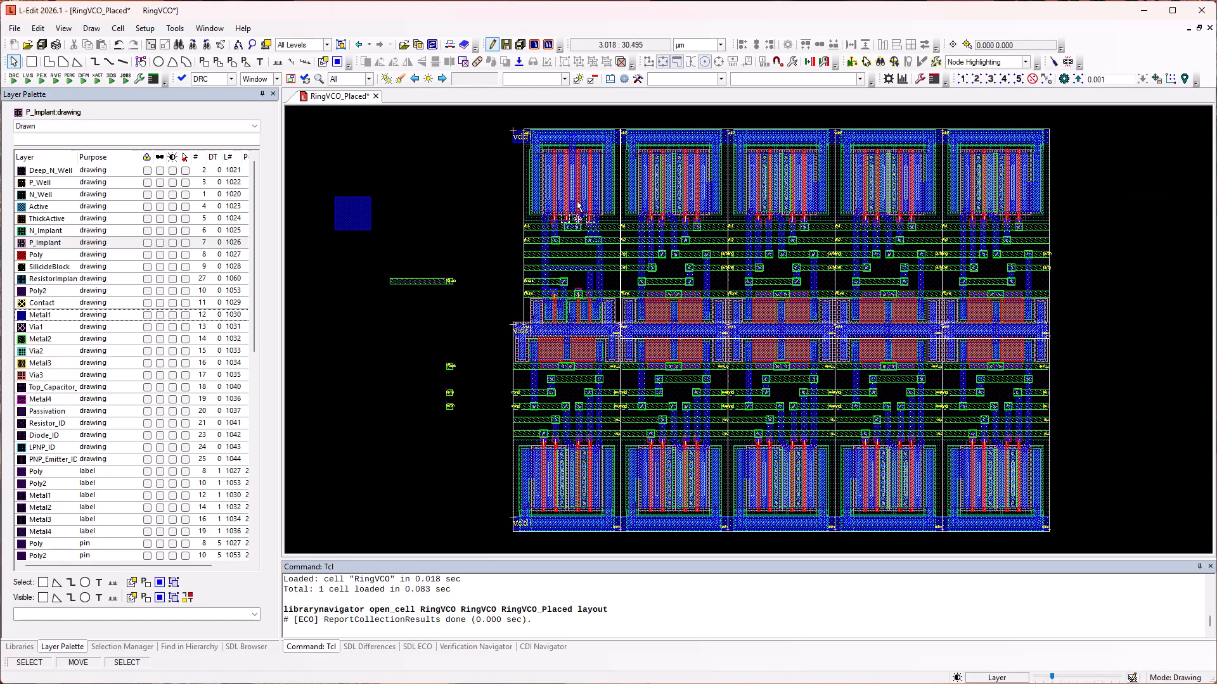
{"action": "key", "text": "a"}
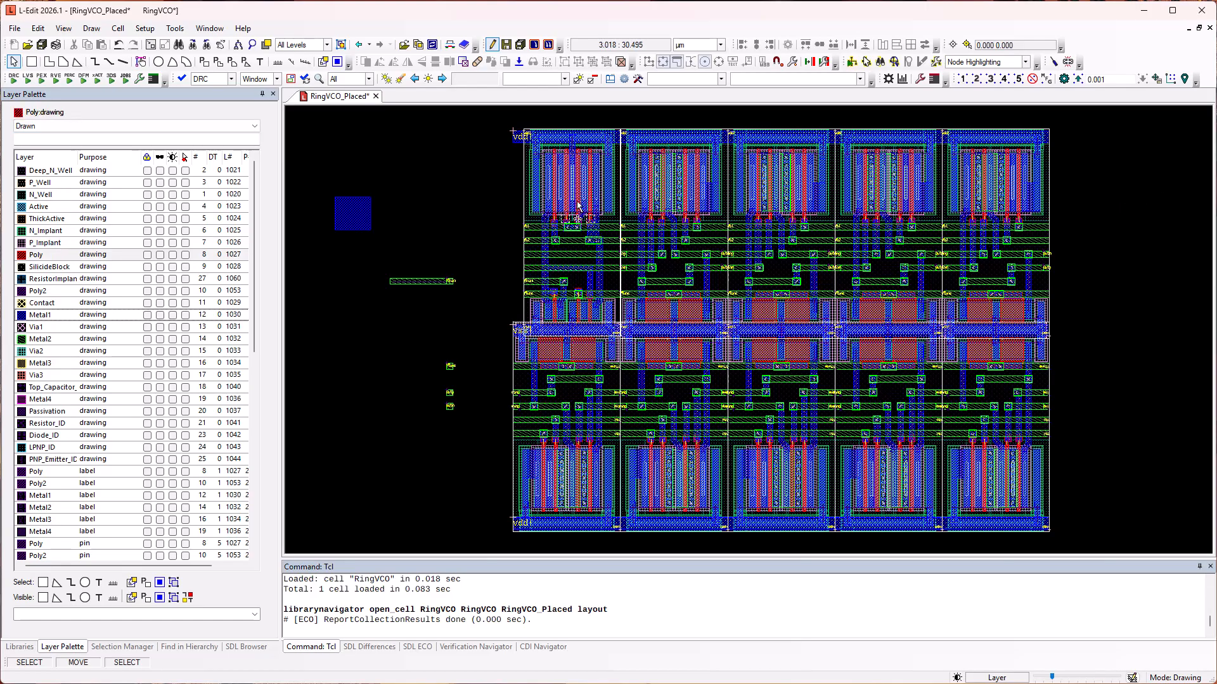
{"action": "key", "text": "a"}
{"action": "key", "text": "a"}
{"action": "key", "text": "a"}
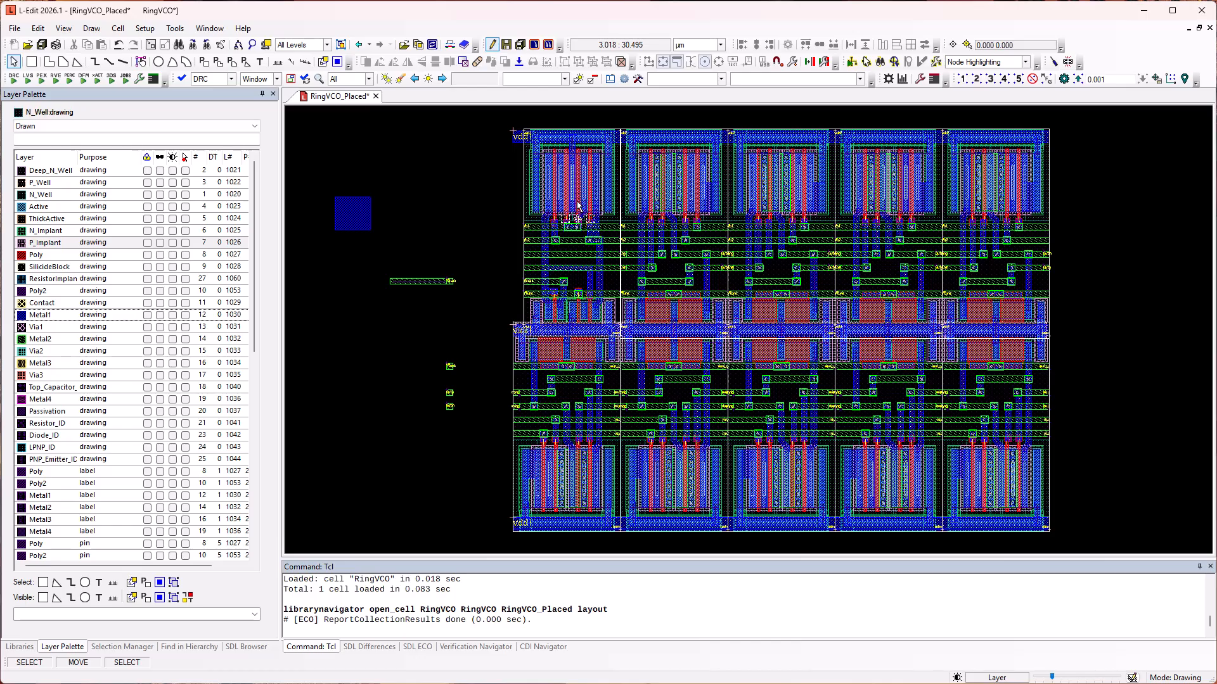
{"action": "key", "text": "a"}
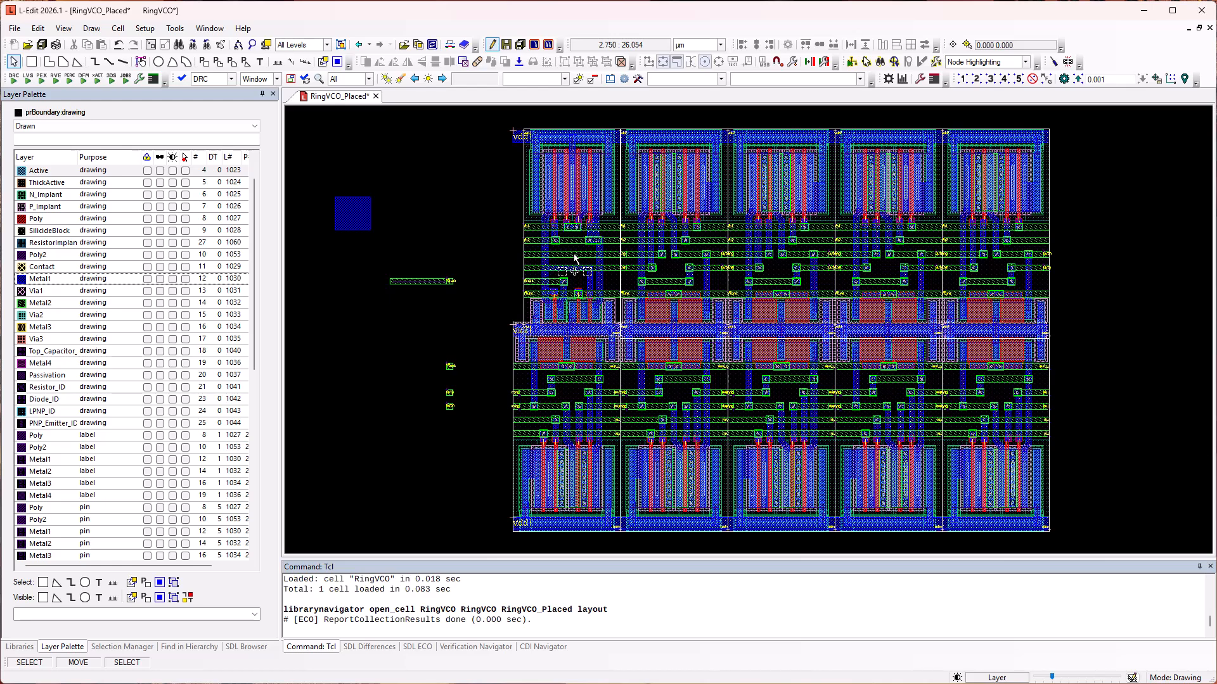
Step: Make Metal2 drawing the active layer and switch to the box drawing tool
{"action": "key", "text": "2"}
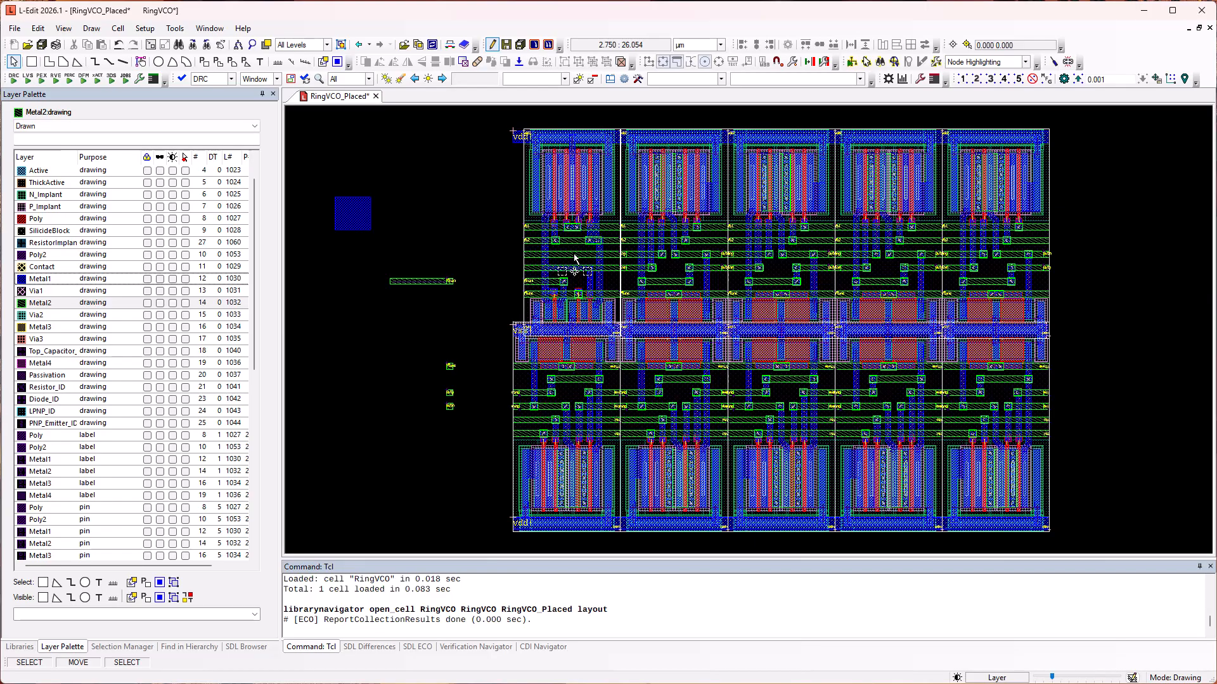
{"action": "left_click", "coordinate": [32, 61]}
{"action": "key", "text": "0"}
{"action": "key", "text": "a"}
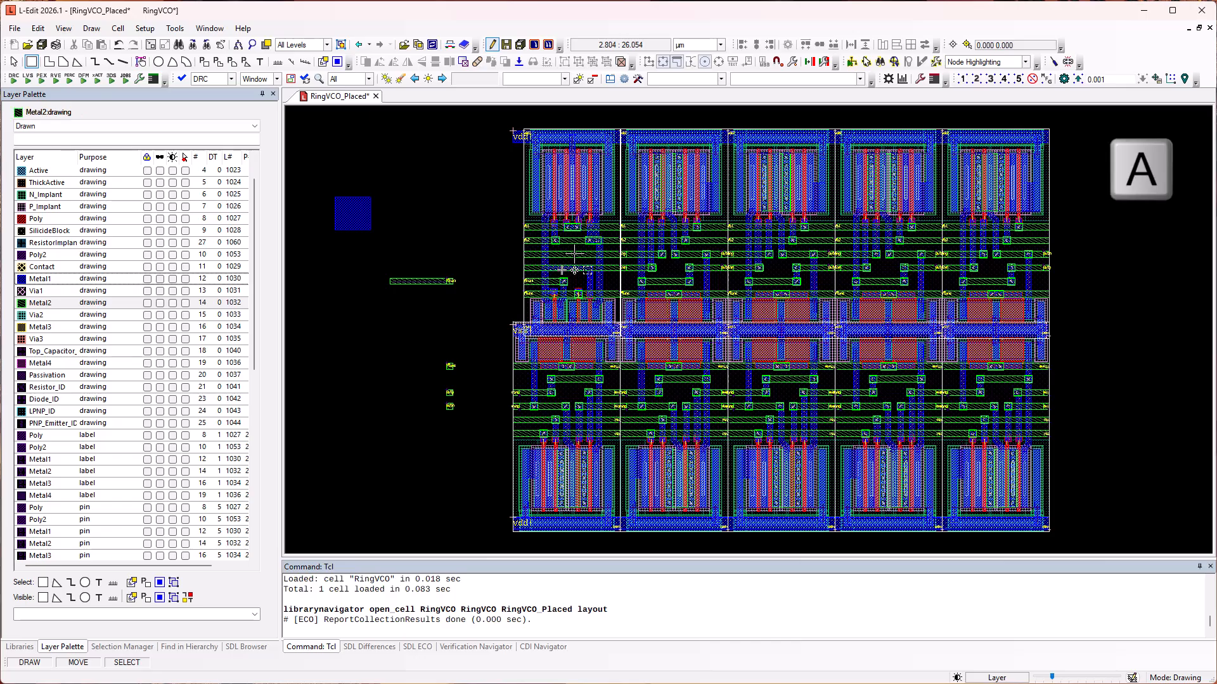
Step: Draw a Metal2 box about 3.0 × 2.2 µm beside the Metal1 box, and a Metal1 box about 2.5 × 1.8 µm below it using Pick Layer
{"action": "left_click_drag", "start_coordinate": [417, 201], "coordinate": [452, 228]}
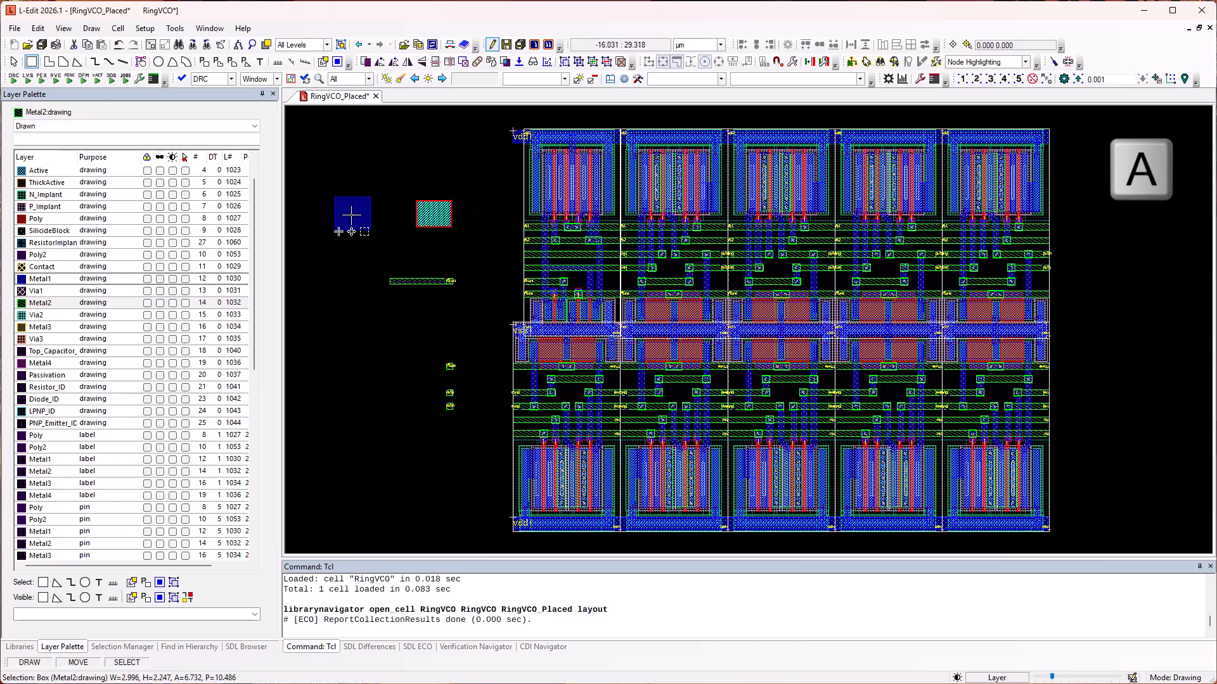
{"action": "key", "text": "a"}
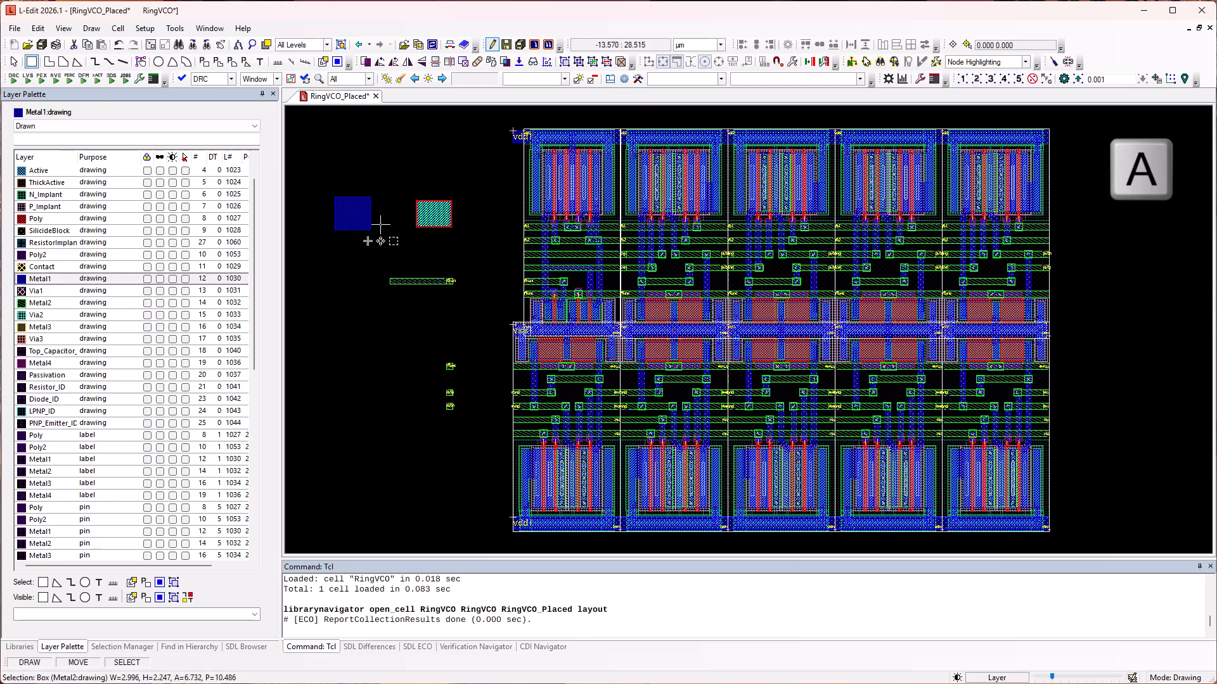
{"action": "left_click_drag", "start_coordinate": [410, 240], "coordinate": [439, 259]}
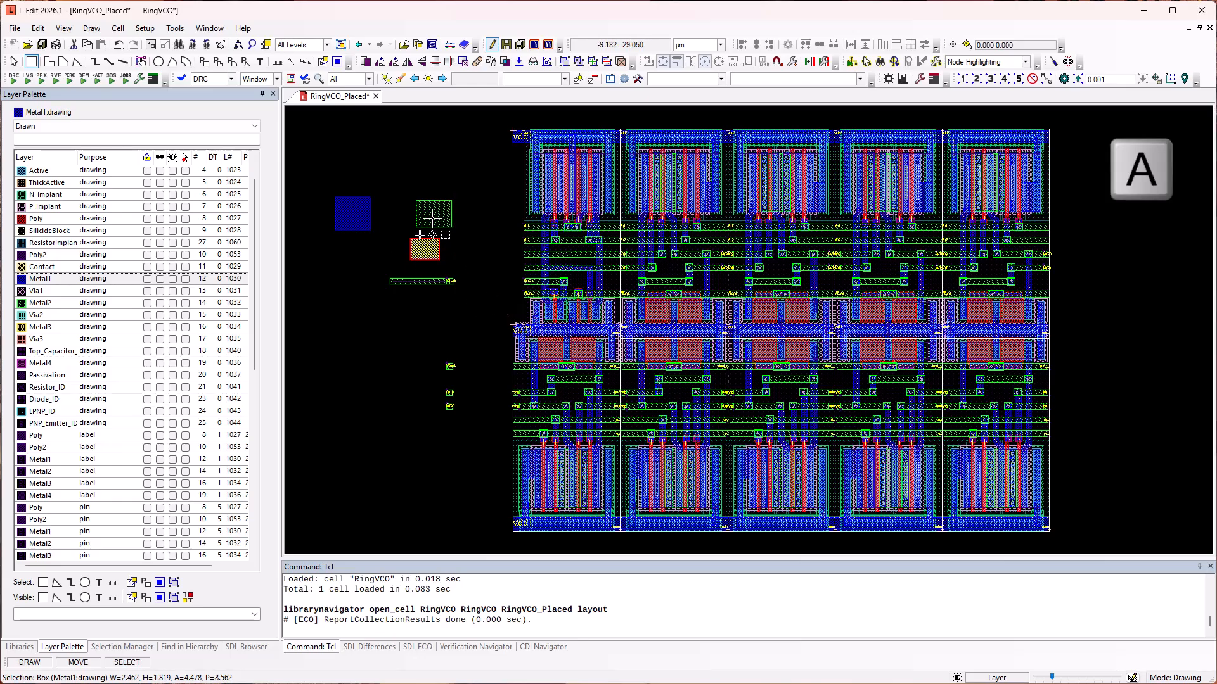
Step: Pick Metal2 from the drawn Metal2 box and draw another box about 2.3 × 2.2 µm beside the small Metal1 box
{"action": "key", "text": "a"}
{"action": "key", "text": "a"}
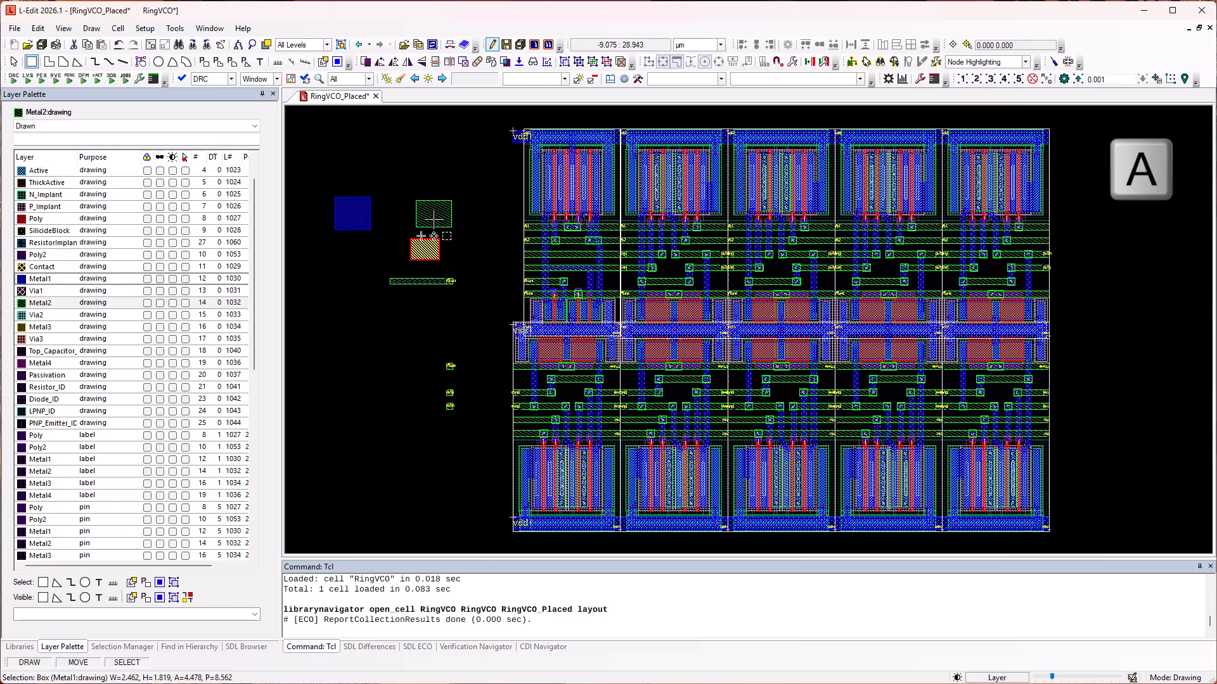
{"action": "left_click_drag", "start_coordinate": [460, 247], "coordinate": [486, 273]}
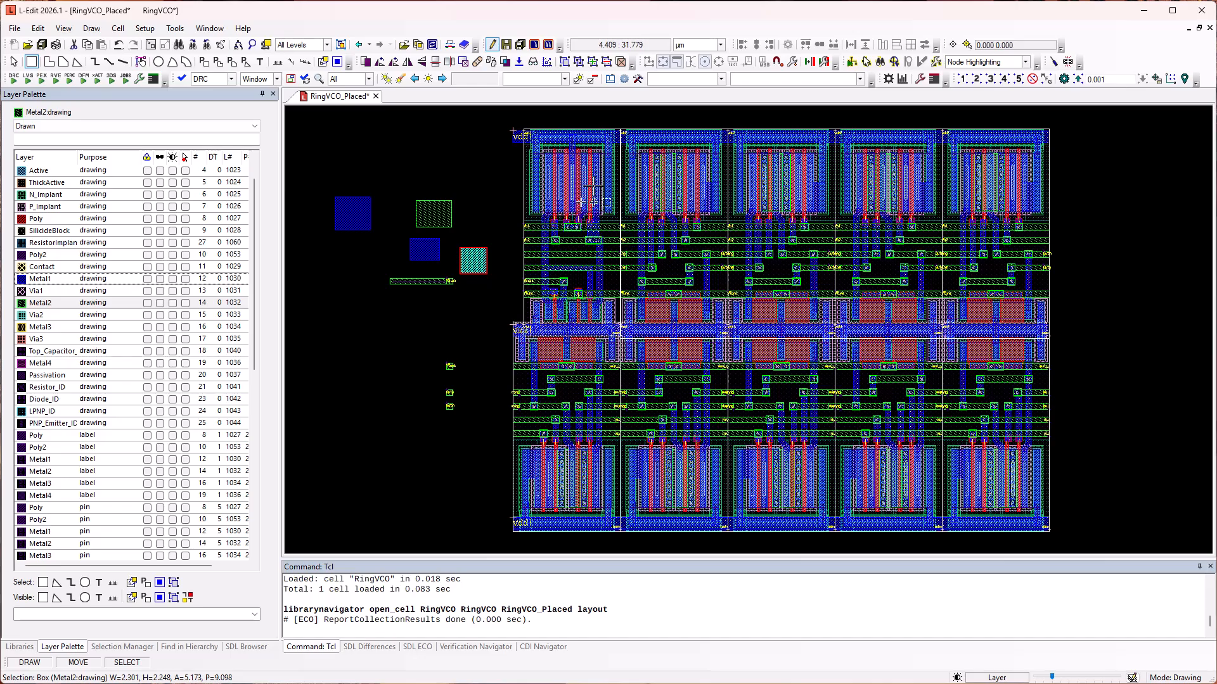
Step: Use Pick Layer over the transistor area of the first upper-row cell to cycle the active layer from Active to P_Implant
{"action": "key", "text": "a"}
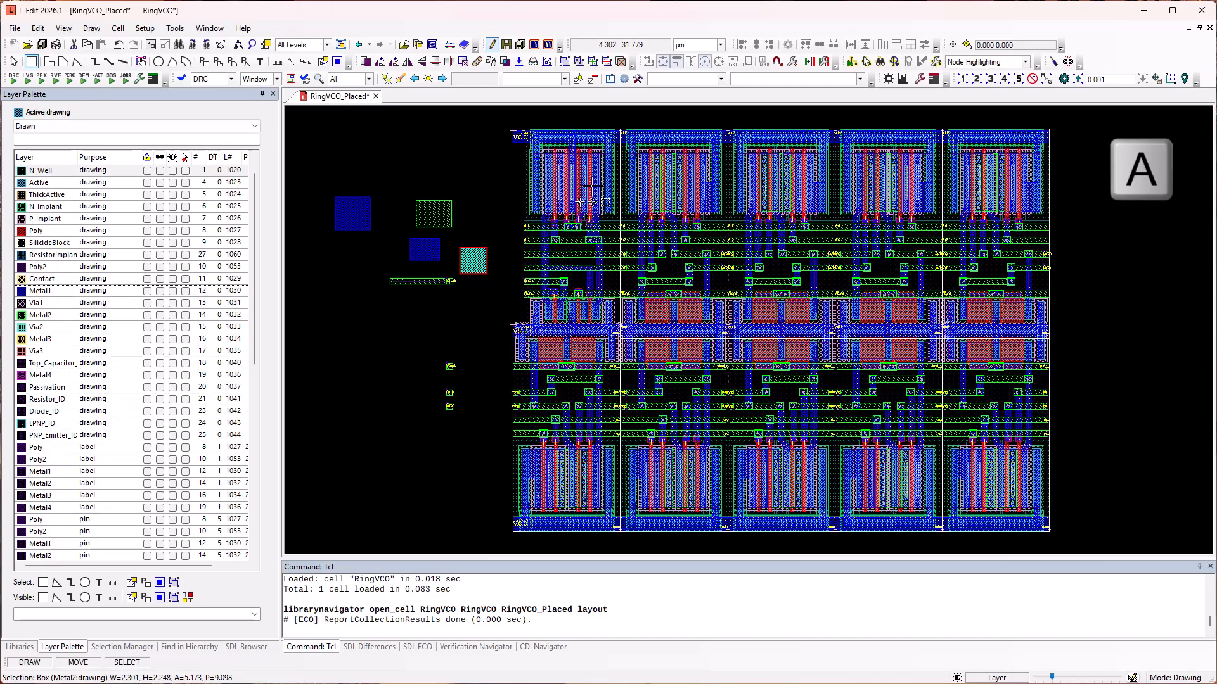
{"action": "key", "text": "a"}
{"action": "key", "text": "a"}
{"action": "key", "text": "a"}
{"action": "key", "text": "a"}
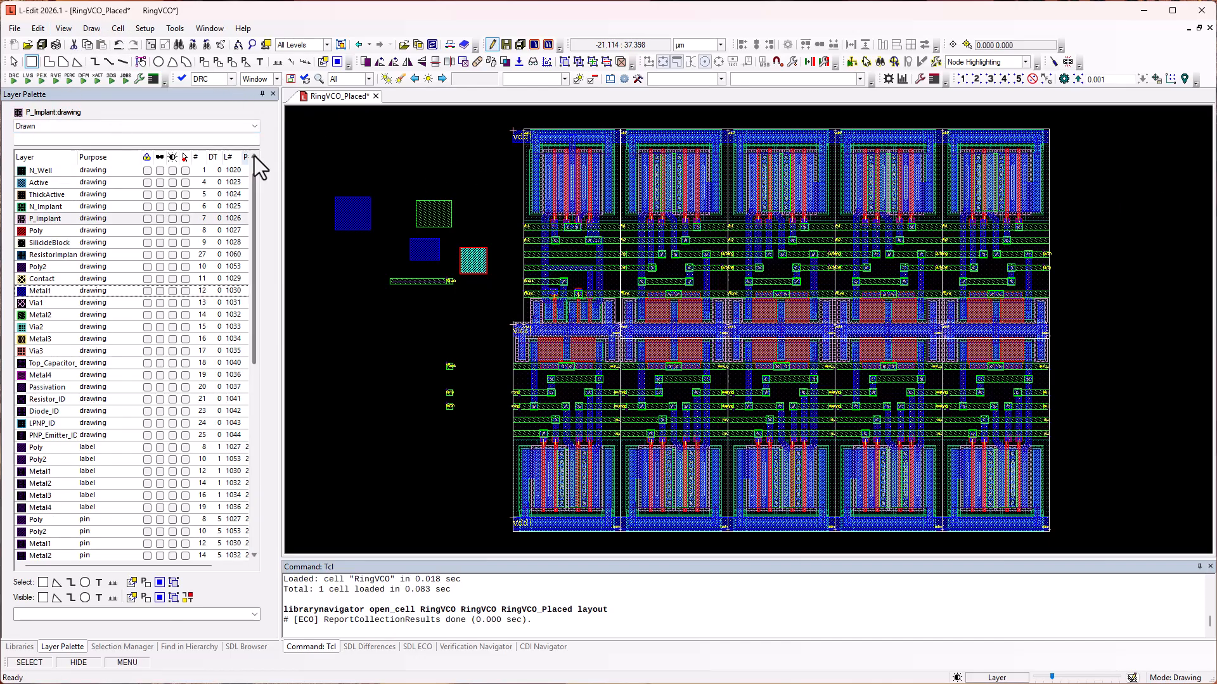
Step: Filter the layer list by Pick at Point in the second upper-row cell's transistor area and make Metal1 drawing the active layer
{"action": "left_click", "coordinate": [254, 126]}
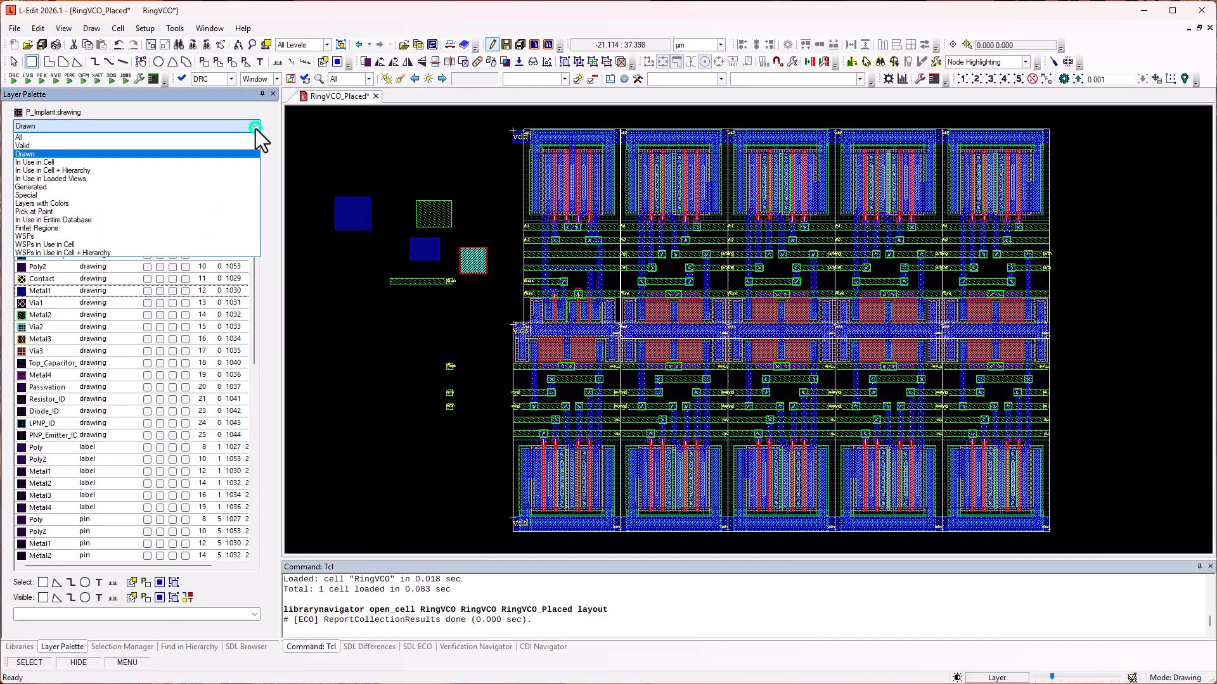
{"action": "left_click", "coordinate": [38, 213]}
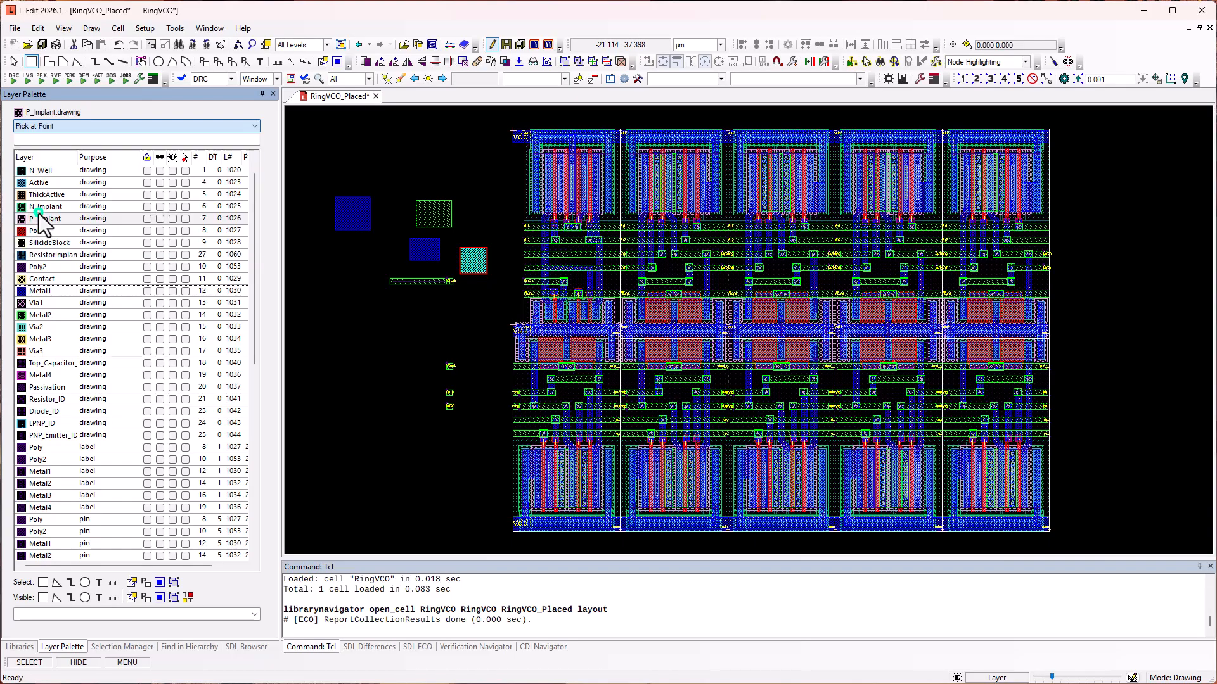
{"action": "left_click", "coordinate": [658, 182]}
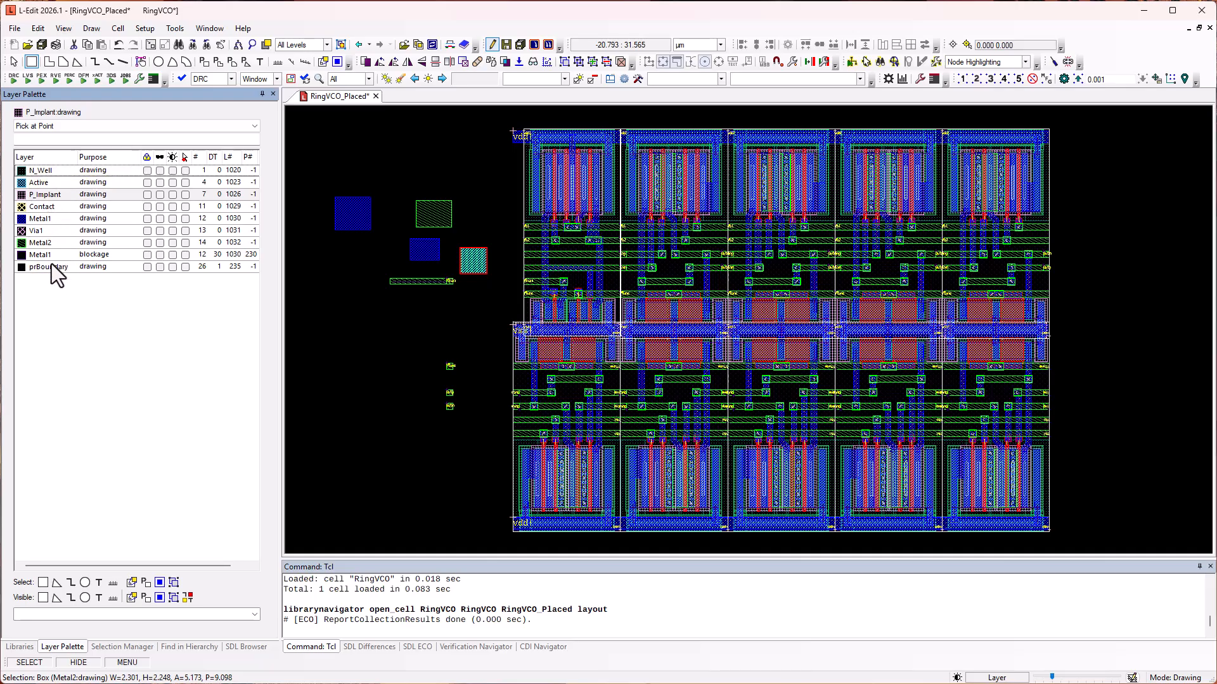
{"action": "left_click", "coordinate": [46, 219]}
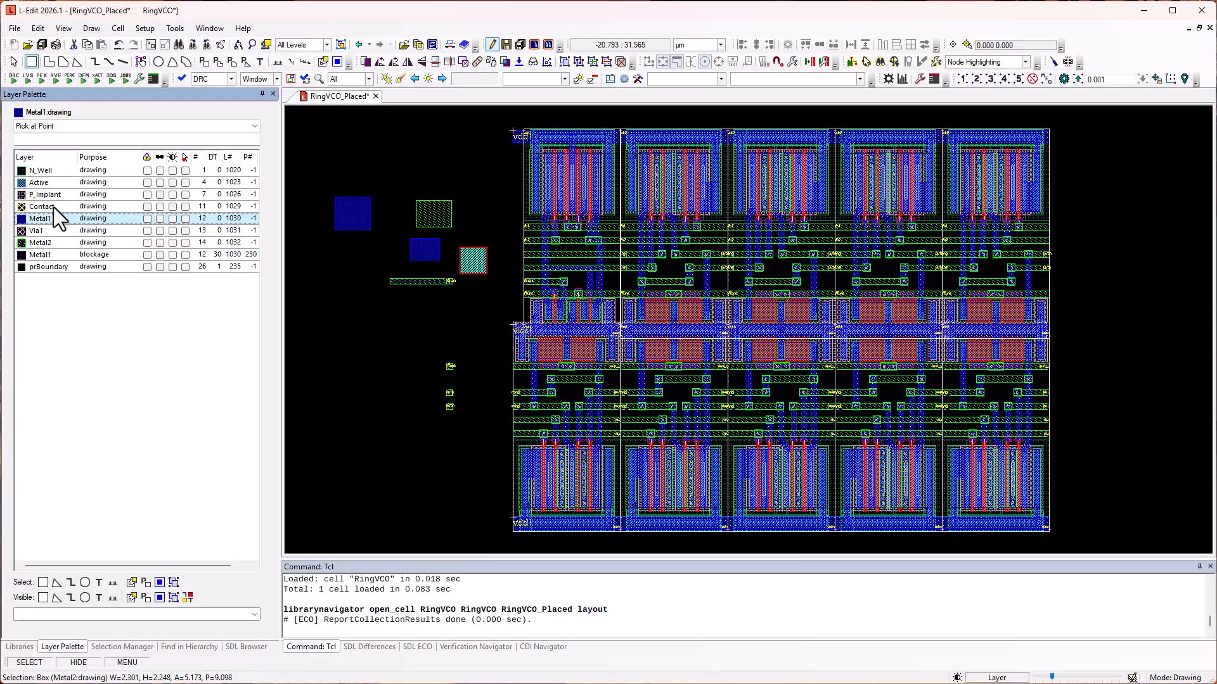